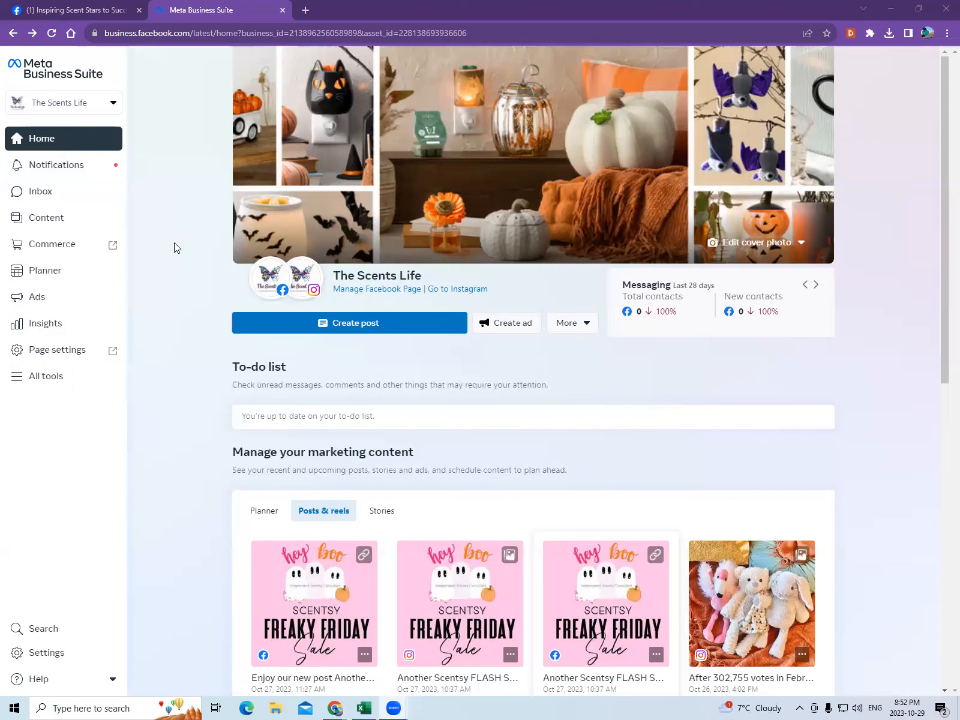
# Look through the page's Content section, checking the Stories list and returning to Posts & reels
pyautogui.click(62, 223)
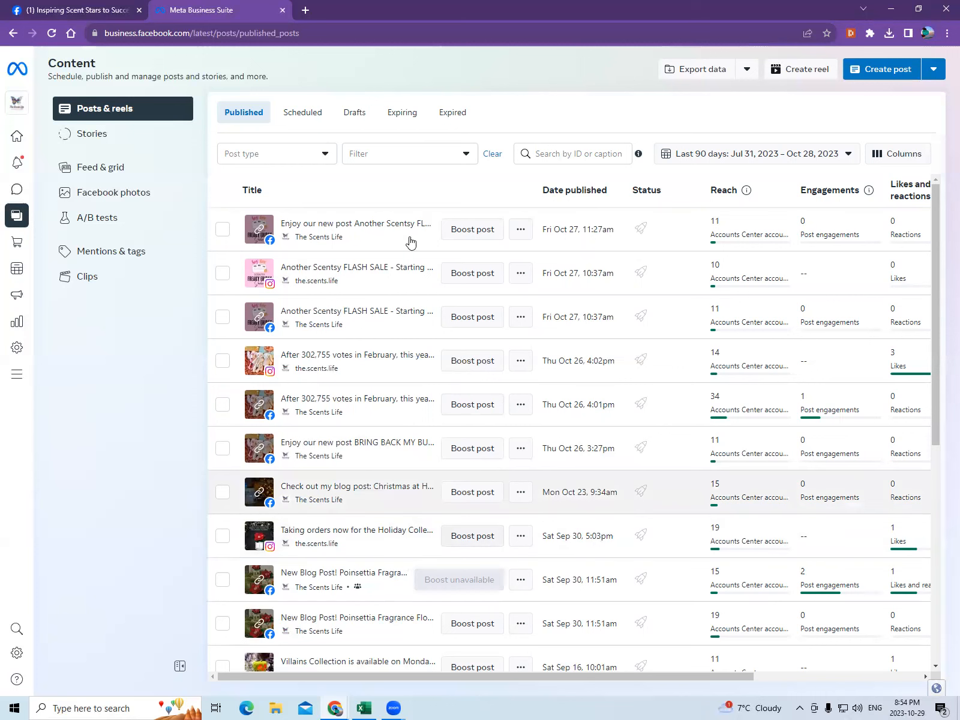
pyautogui.click(91, 142)
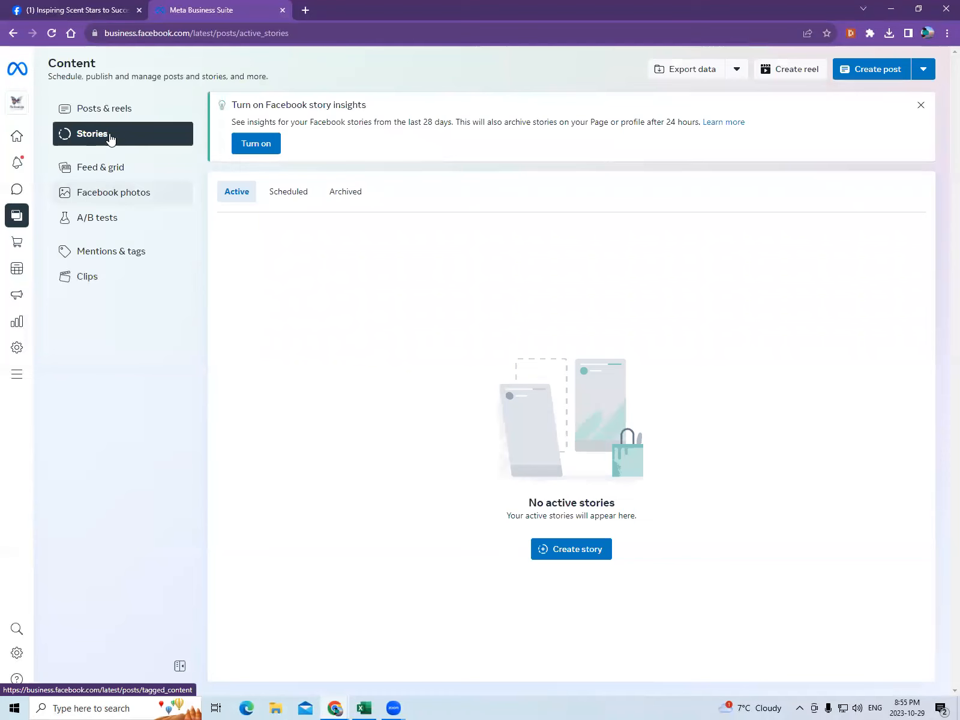
pyautogui.click(109, 106)
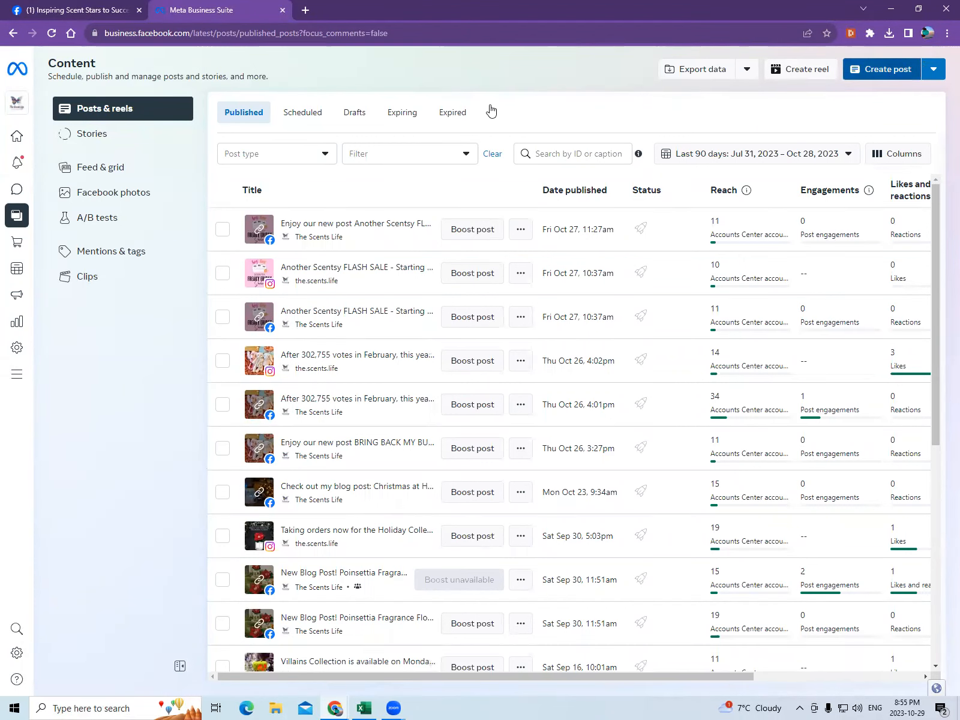
# Start a new post targeting The Scents Life page, the the.scents.life Instagram account and The Scents Life VIP Group
pyautogui.press('F5')
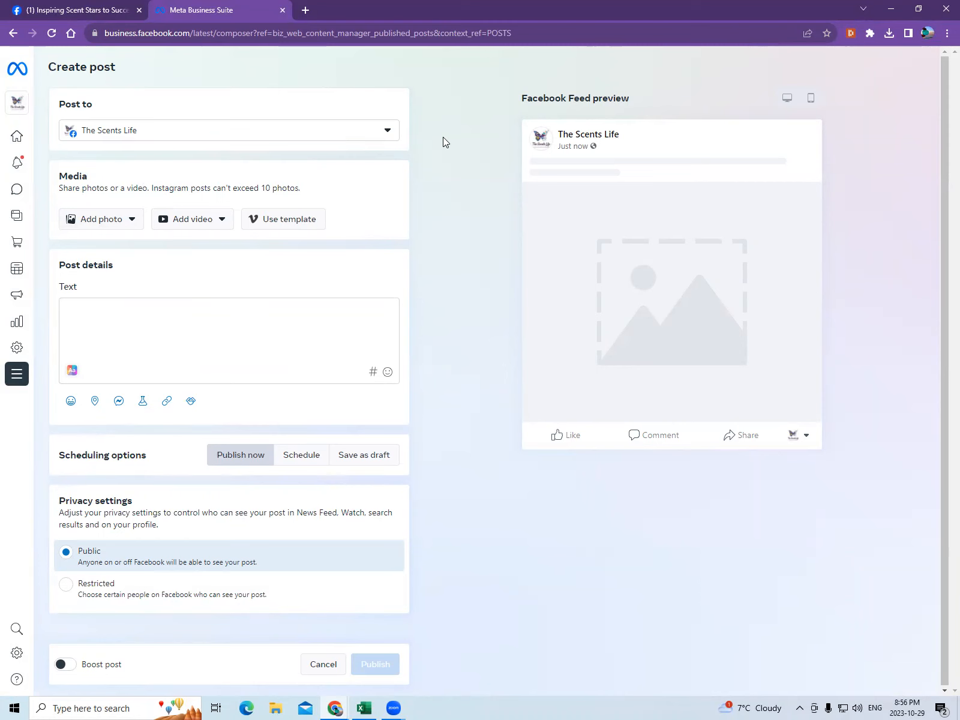
pyautogui.click(282, 131)
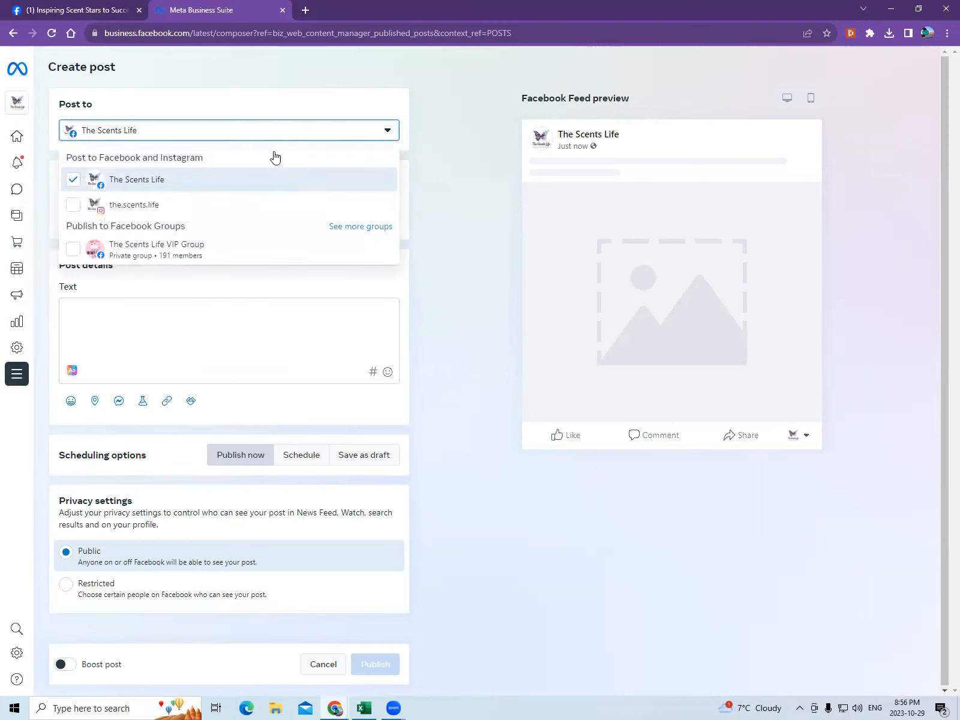
pyautogui.click(72, 211)
pyautogui.click(130, 245)
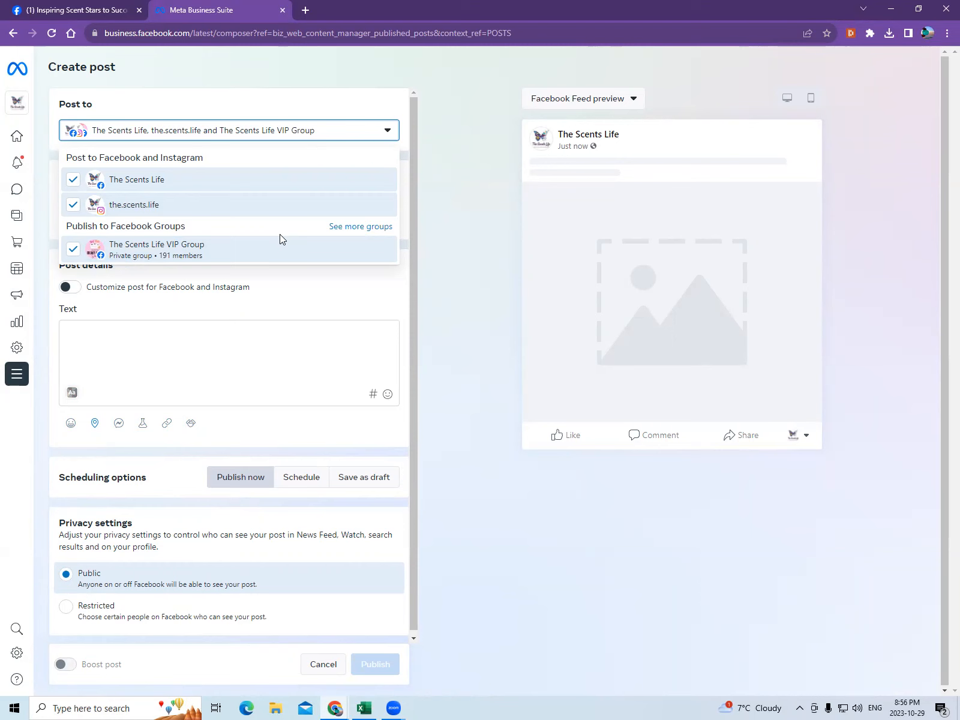
pyautogui.click(388, 128)
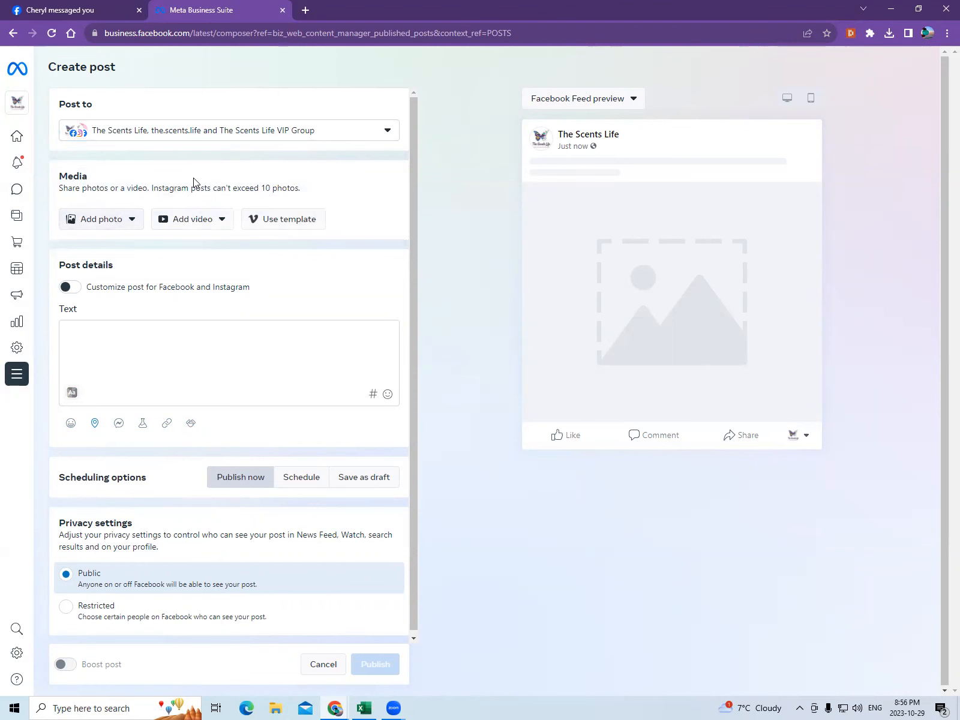
# Switch to the Inspiring Scent Stars to Success group on Facebook and expand the previous comments on the featured PRV boosting post
pyautogui.click(97, 10)
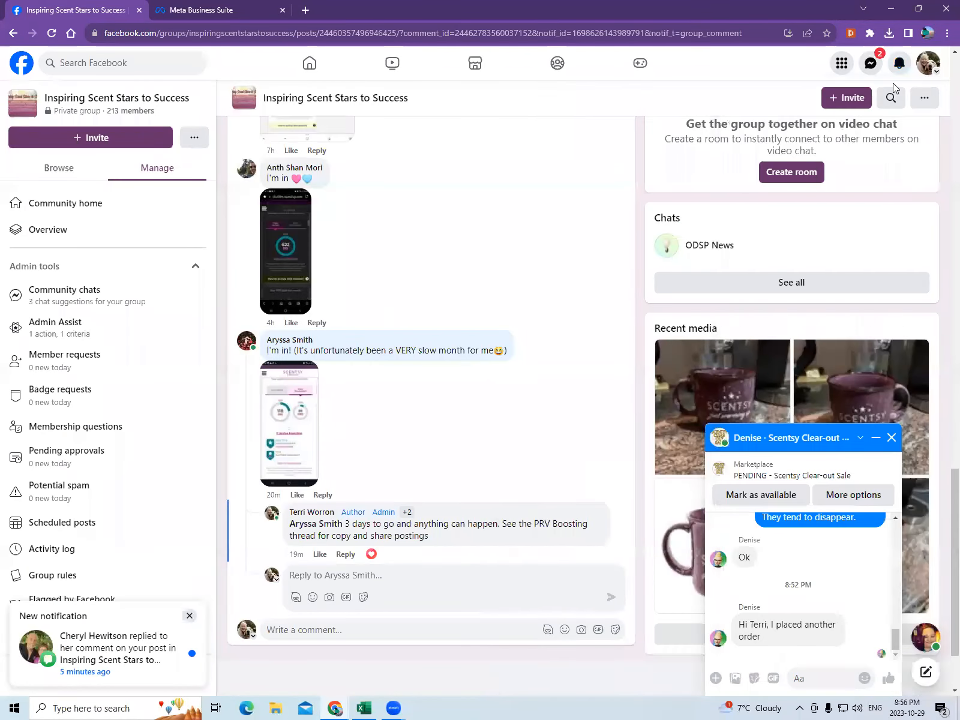
pyautogui.click(899, 63)
pyautogui.click(892, 437)
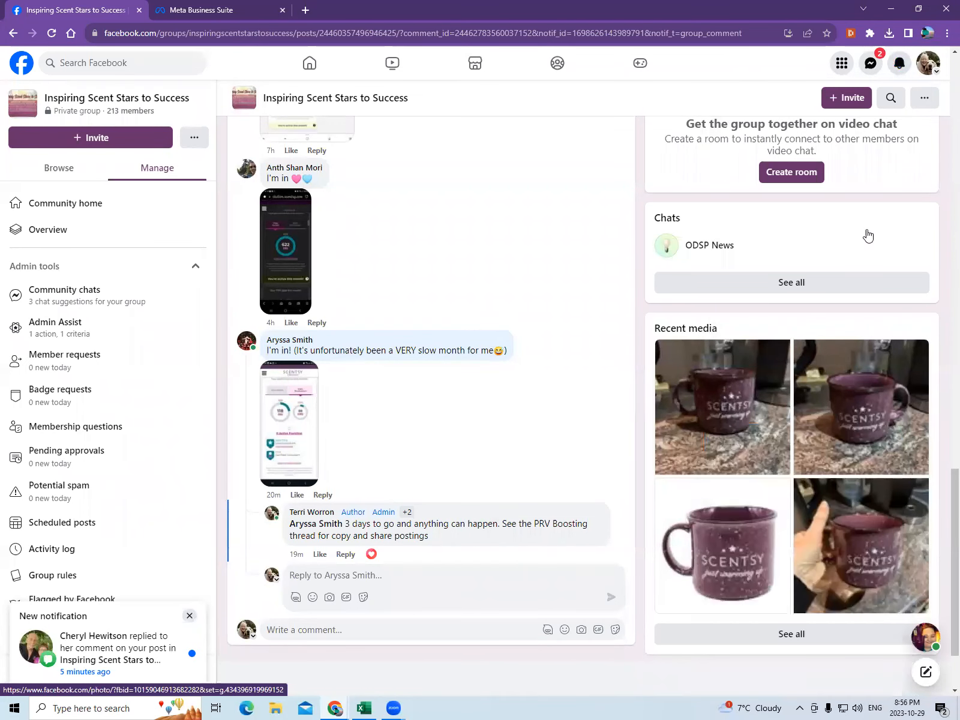
pyautogui.scroll(10, 447, 345)
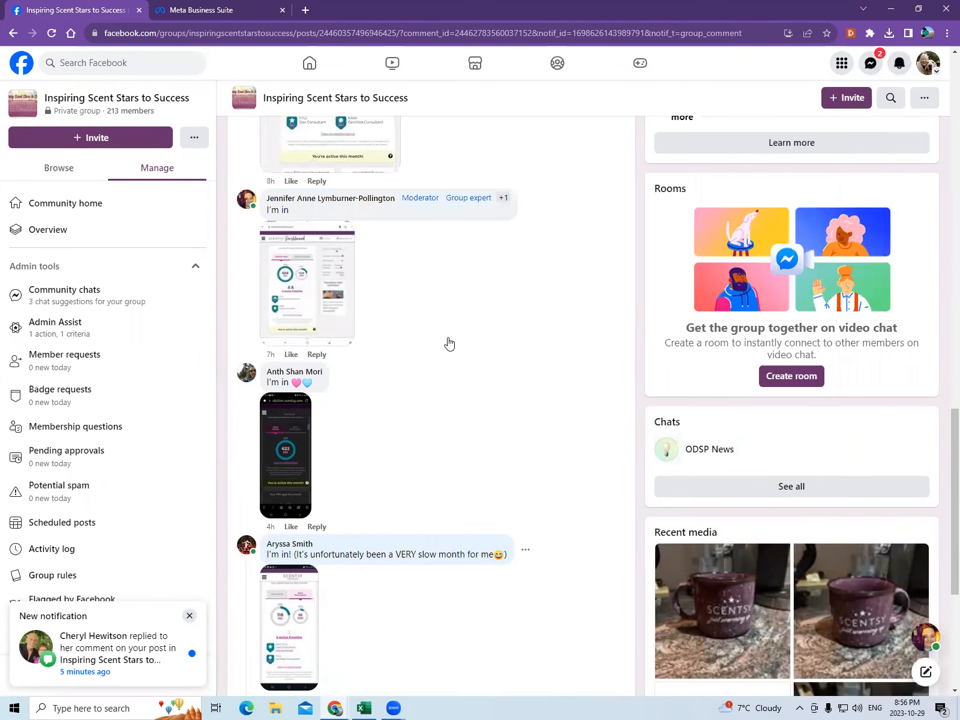
pyautogui.scroll(10, 384, 451)
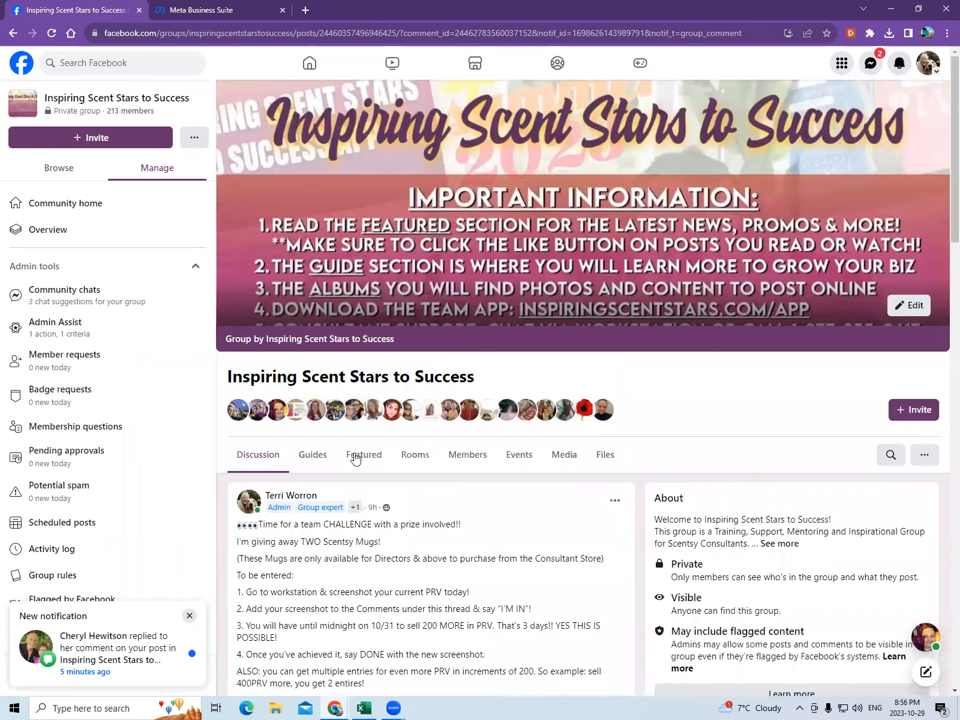
pyautogui.click(356, 456)
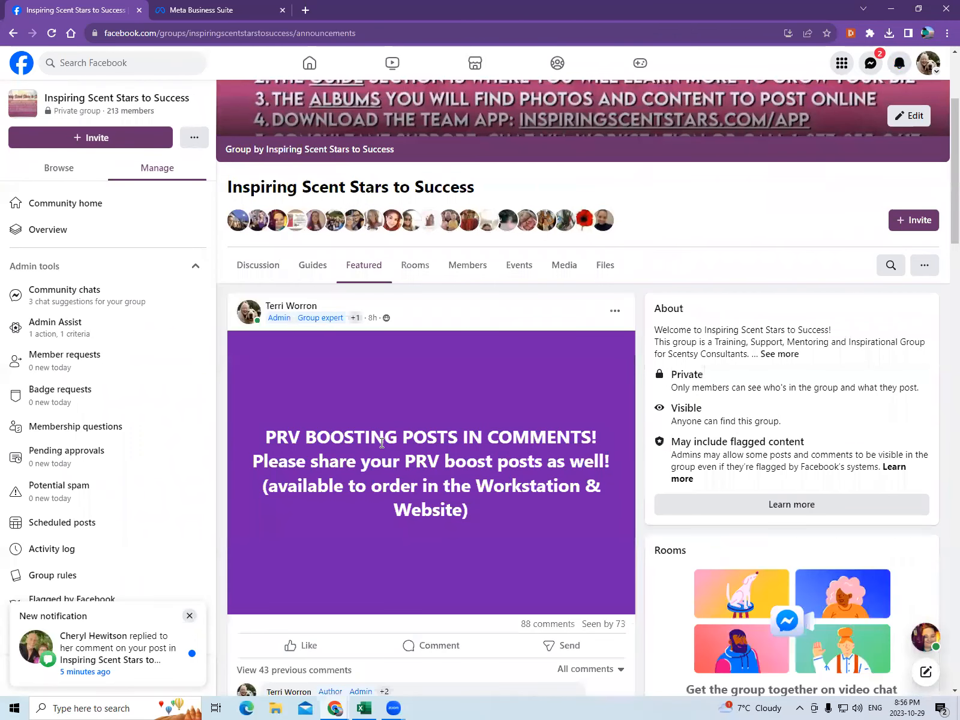
pyautogui.scroll(-4, 382, 443)
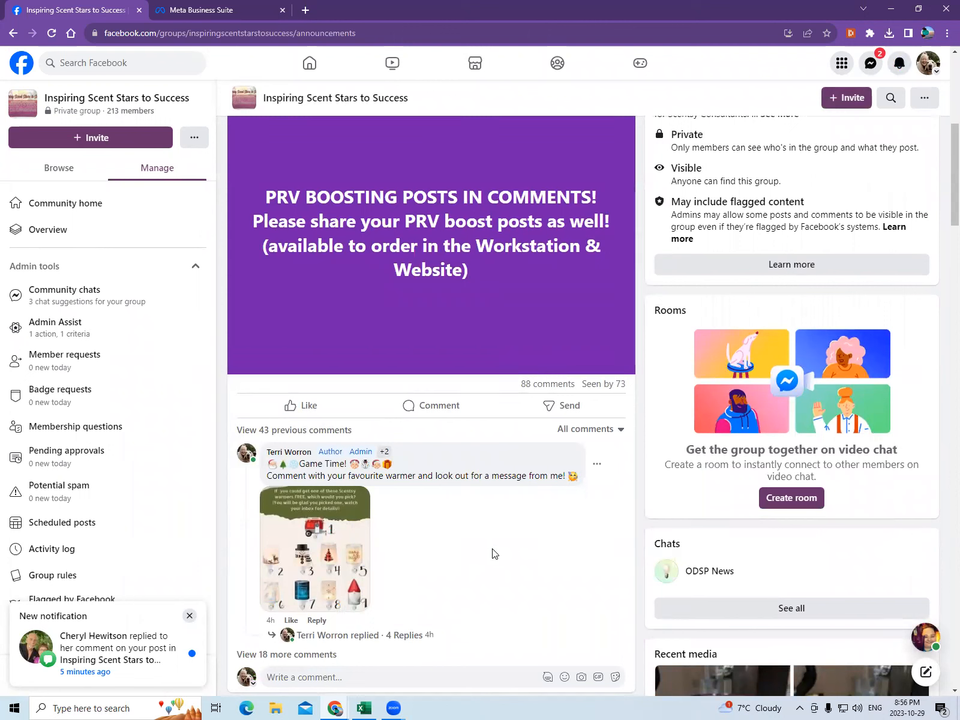
pyautogui.click(324, 432)
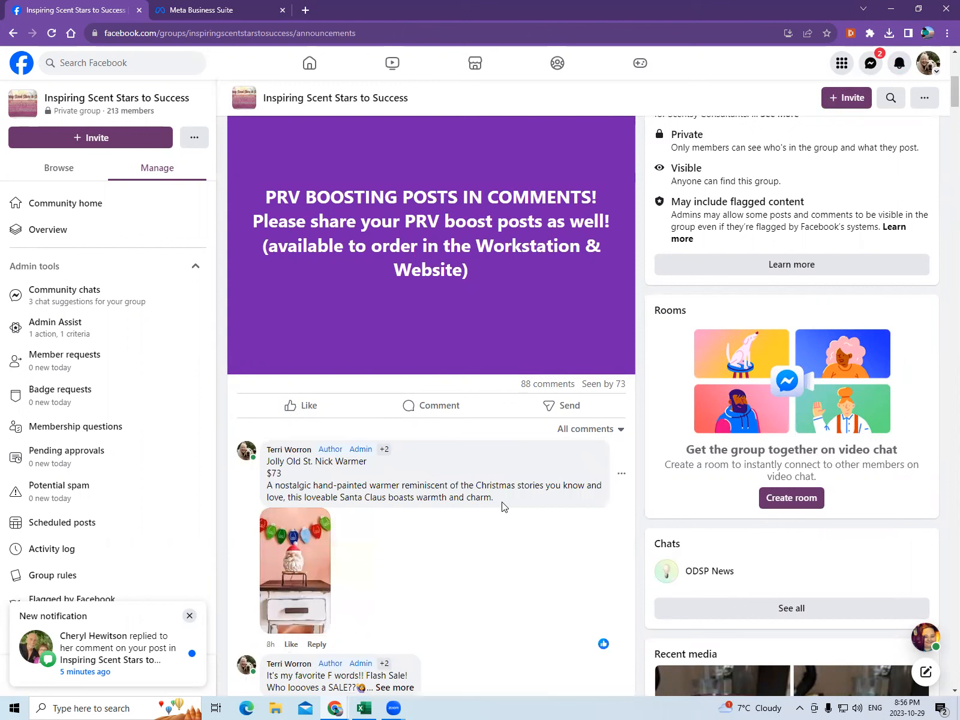
# Copy the Jolly Old St. Nick Warmer description from the group comment into the new Meta Business Suite post's text
pyautogui.moveTo(497, 504); pyautogui.dragTo(266, 467)
pyautogui.hotkey('ctrl', 'c')
pyautogui.rightClick(284, 466)
pyautogui.click(303, 476)
pyautogui.click(198, 10)
pyautogui.click(92, 353)
pyautogui.rightClick(89, 358)
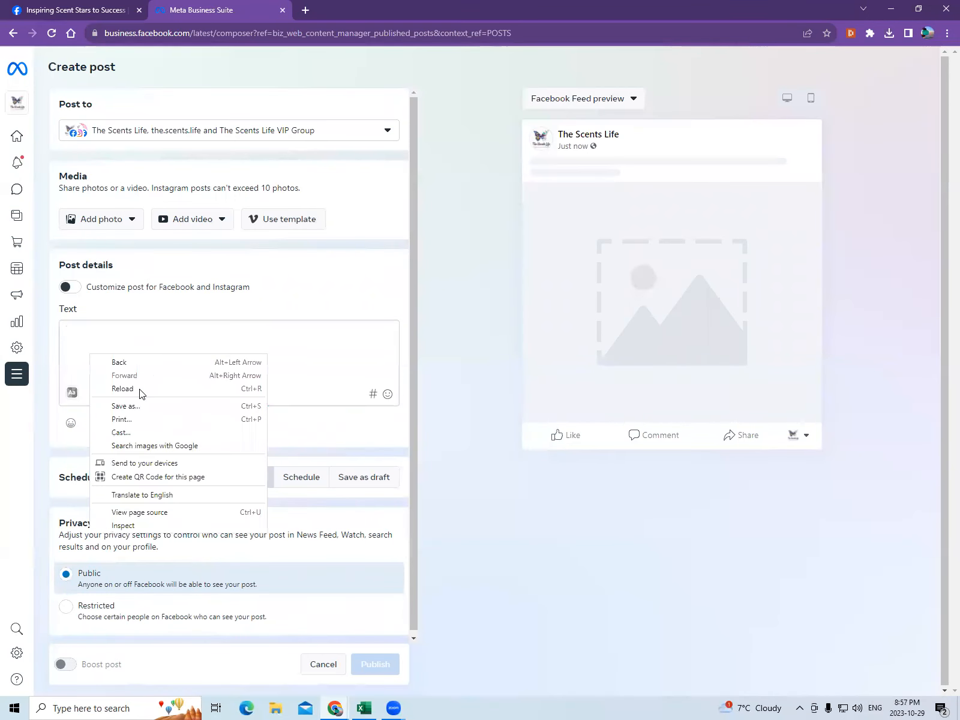
pyautogui.click(90, 333)
pyautogui.rightClick(90, 333)
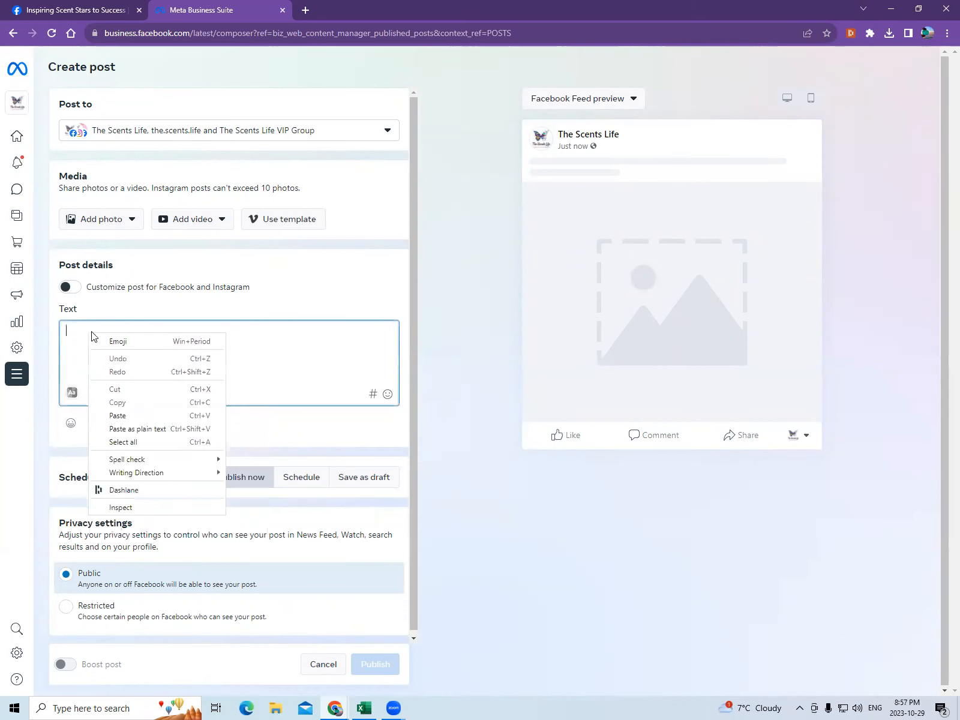
pyautogui.click(126, 415)
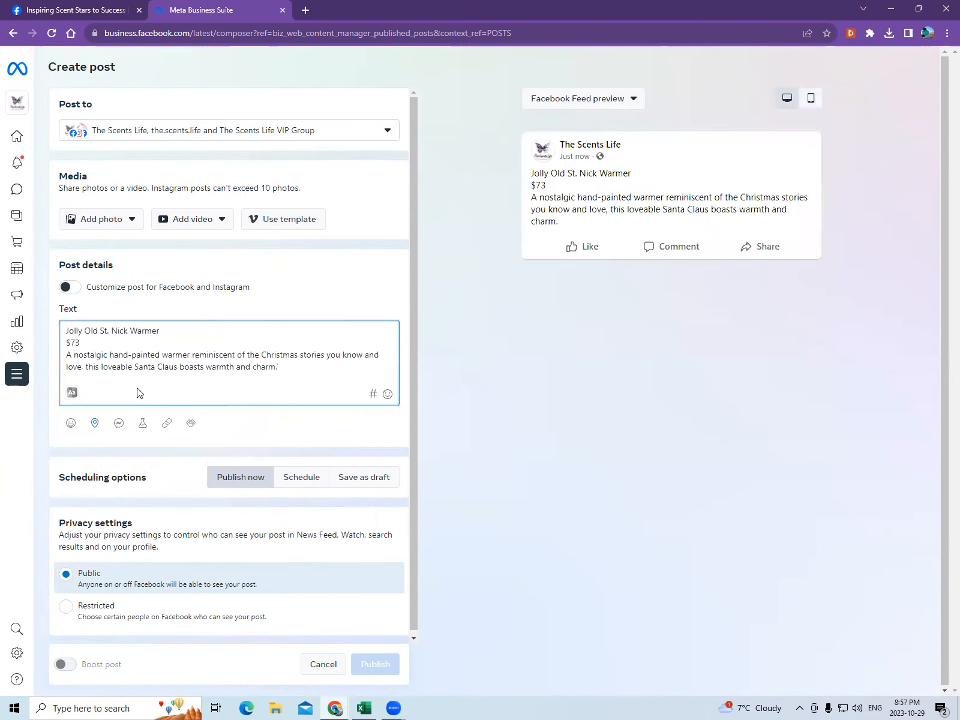
# Remove the separate $73 price line from the post text
pyautogui.moveTo(91, 343); pyautogui.dragTo(58, 348)
pyautogui.rightClick(71, 342)
pyautogui.click(103, 364)
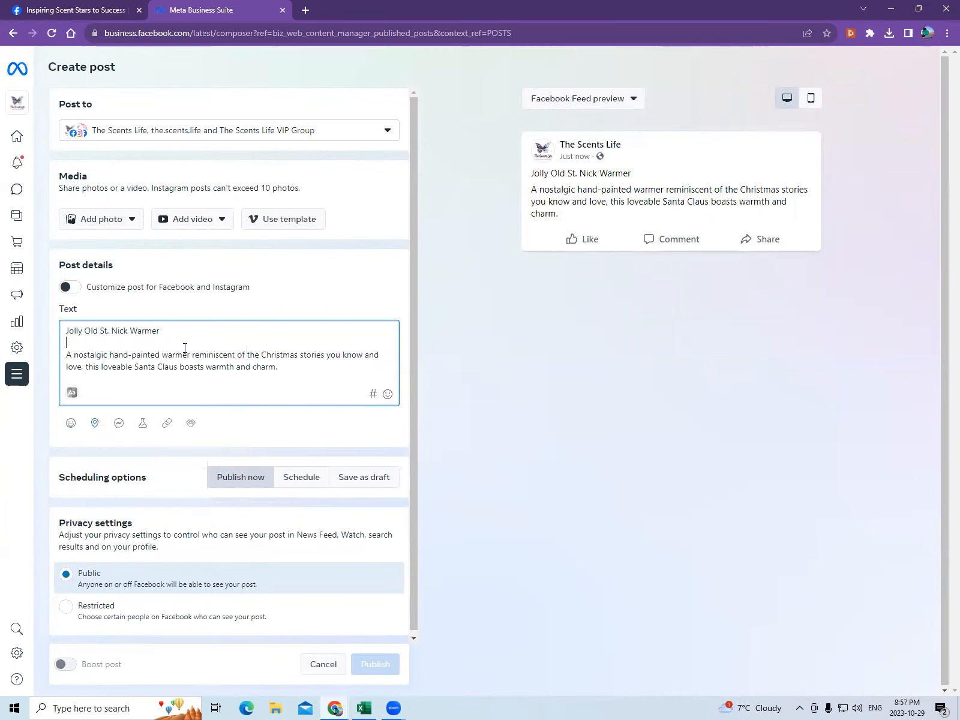
pyautogui.press('BackSpace')
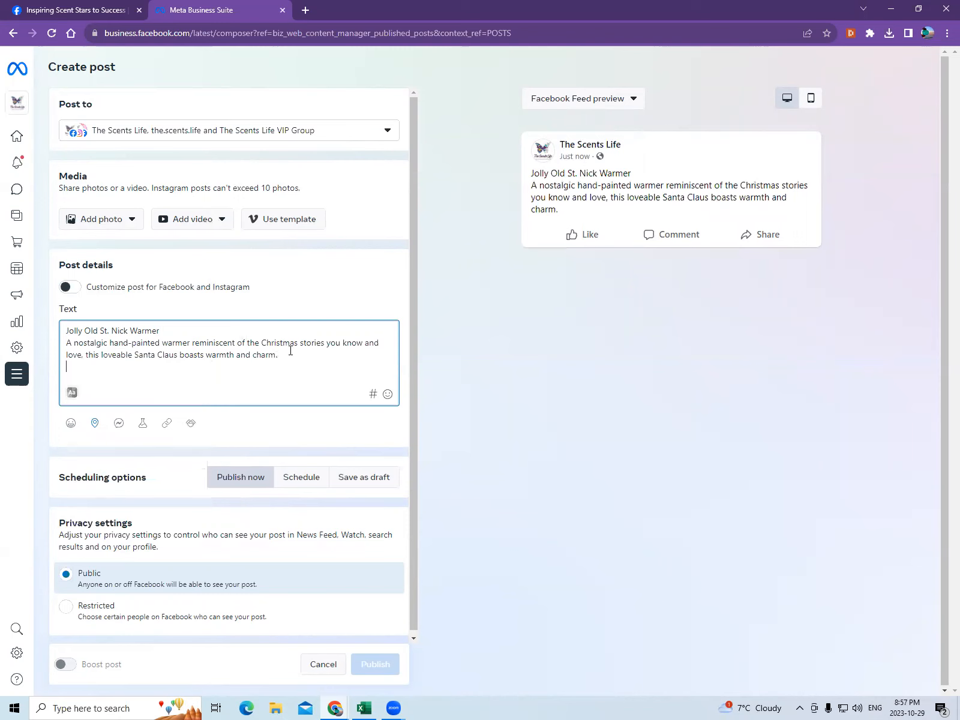
# Add the line "Only $73 for this handsome guy!" below the warmer description
pyautogui.press('Return')
pyautogui.write('On')
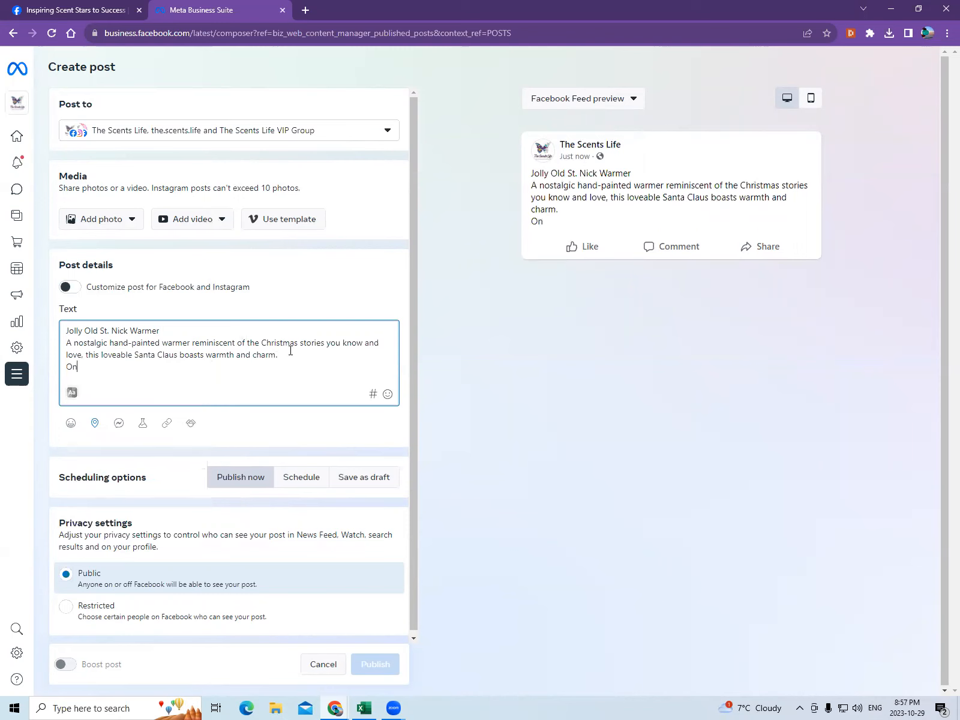
pyautogui.write('ly $73 for this hands')
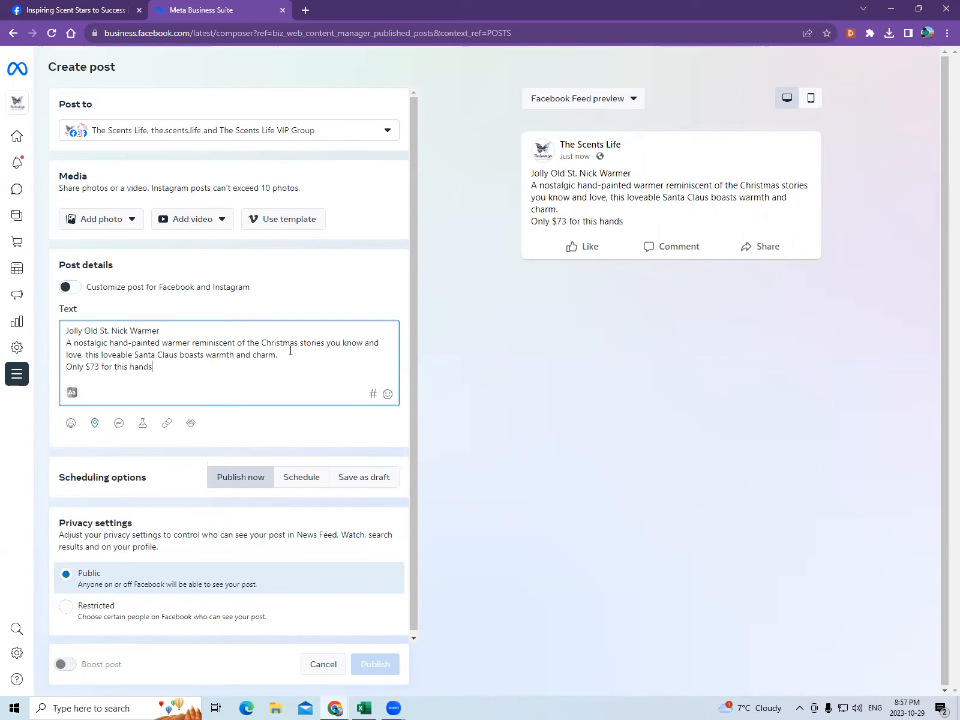
pyautogui.write('ome guy!')
pyautogui.press('Return')
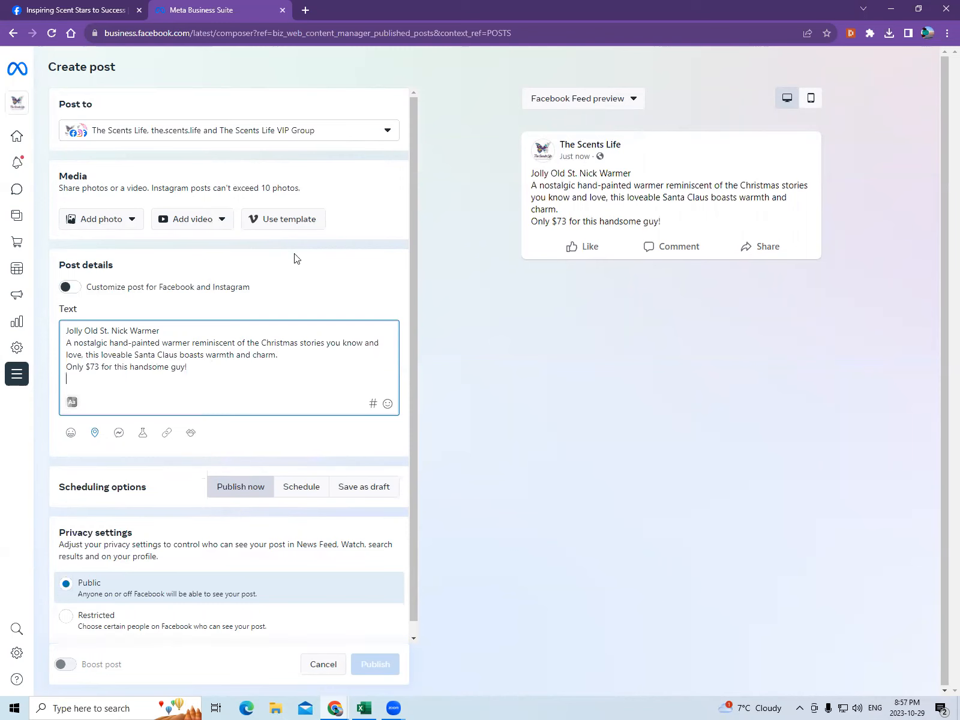
# Open the consultant's Scentsy website in a new tab and show the Jolly Old St. Nick Warmer's details from the Holiday Collection
pyautogui.click(306, 11)
pyautogui.write('terri')
pyautogui.press('Return')
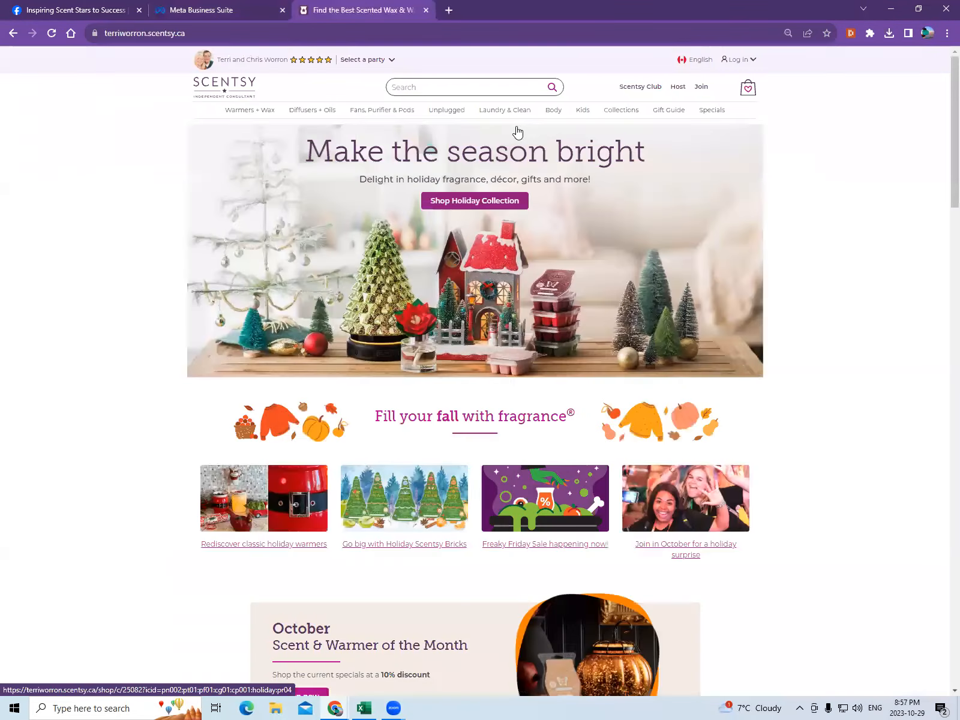
pyautogui.click(472, 202)
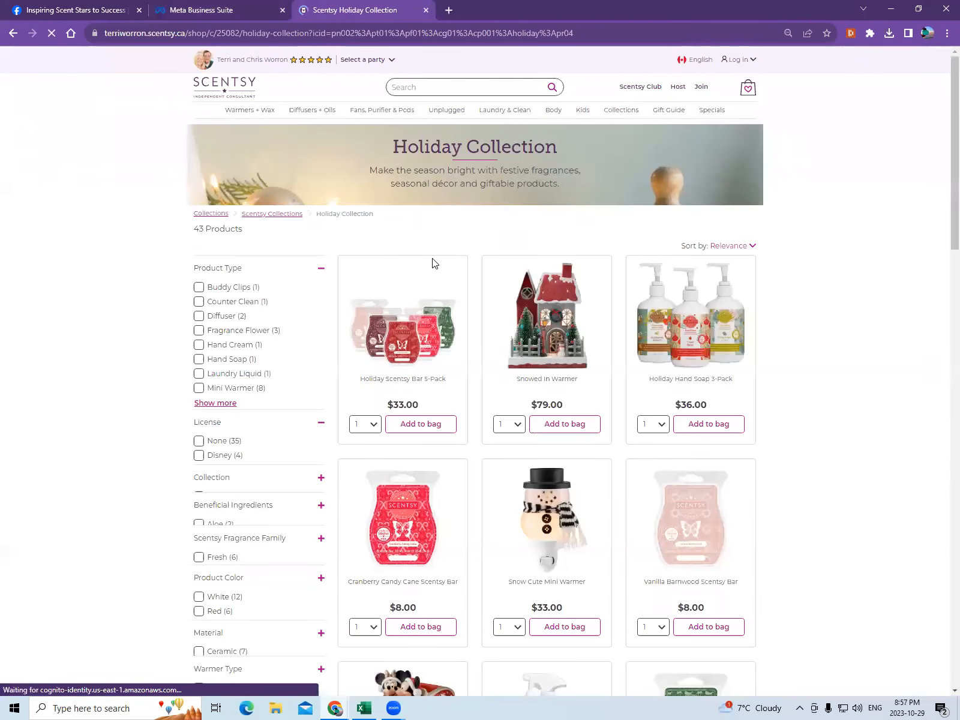
pyautogui.scroll(-18, 487, 289)
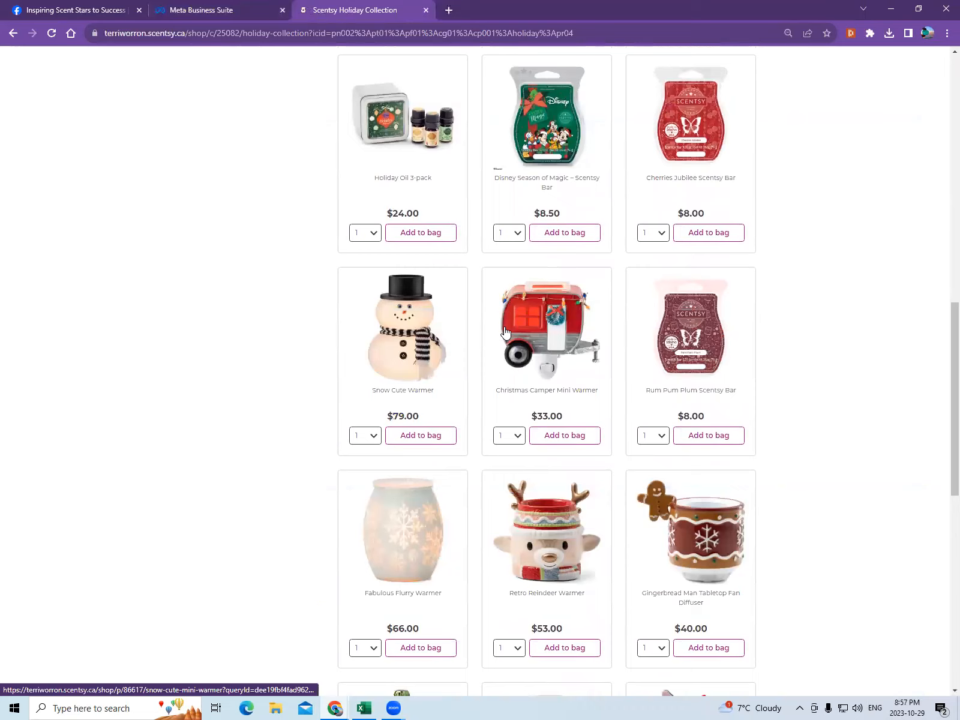
pyautogui.scroll(-5, 506, 333)
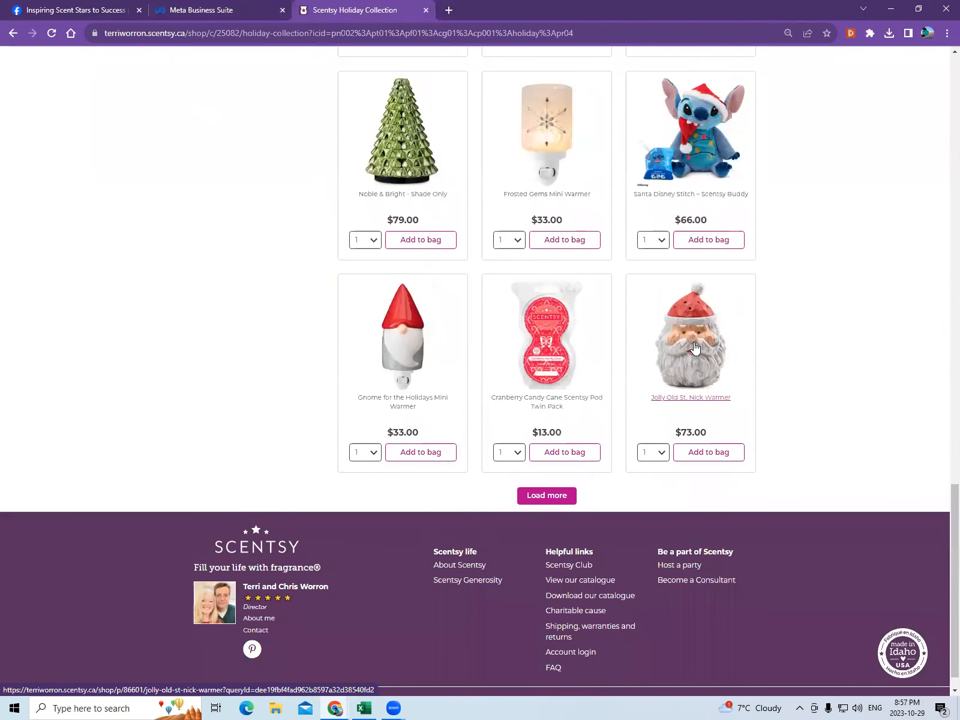
pyautogui.click(720, 343)
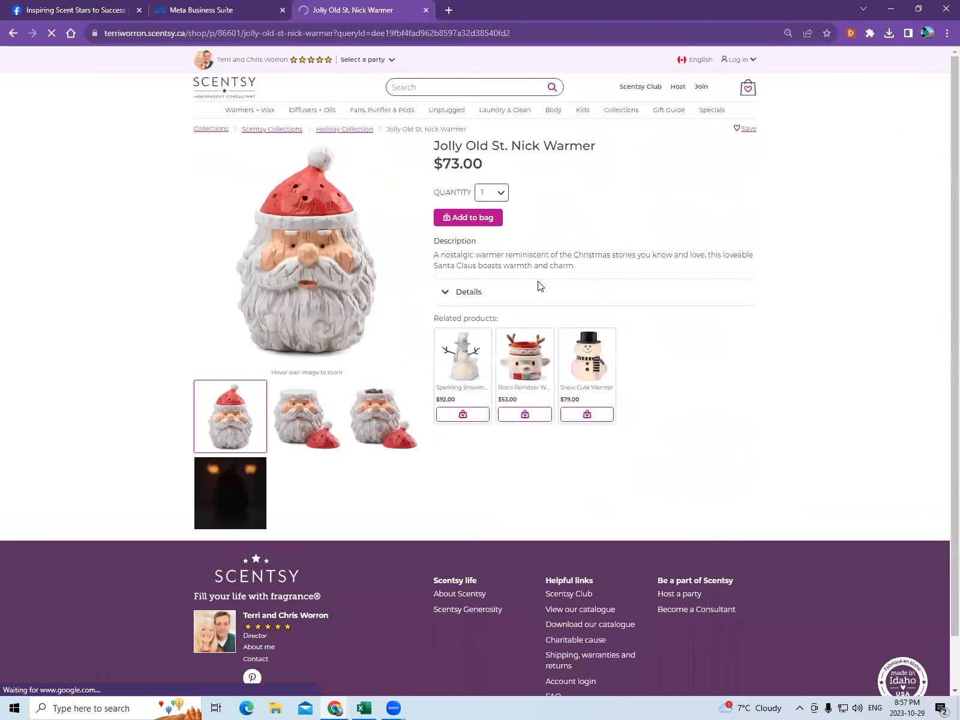
pyautogui.click(483, 294)
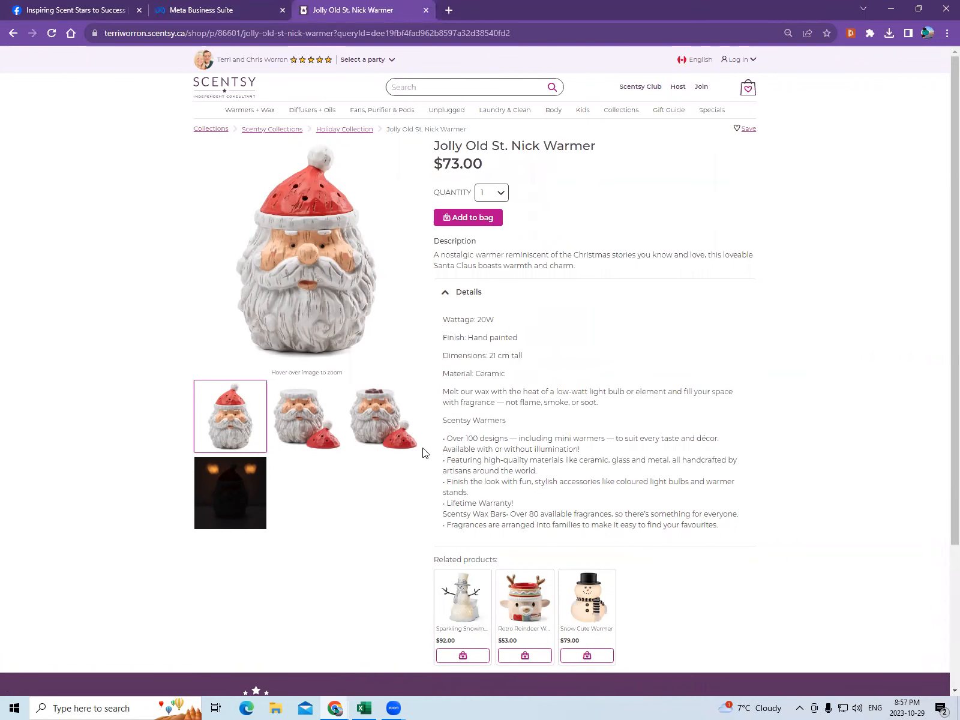
# Copy the warmer's product page link and paste it on the line below the price in the post text
pyautogui.click(332, 33)
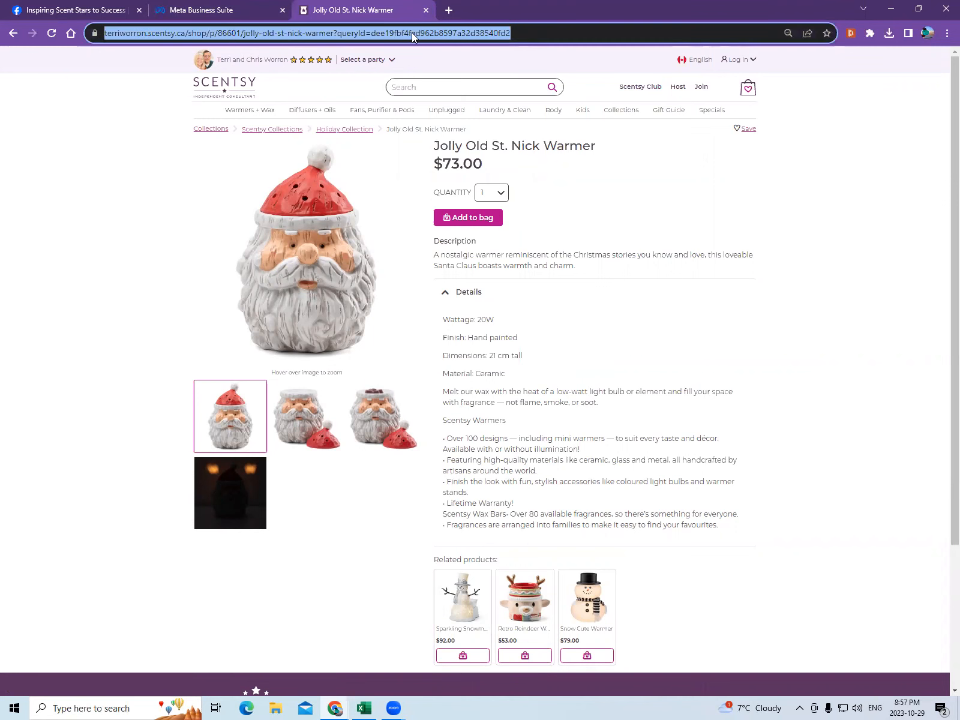
pyautogui.rightClick(565, 32)
pyautogui.click(612, 108)
pyautogui.click(221, 8)
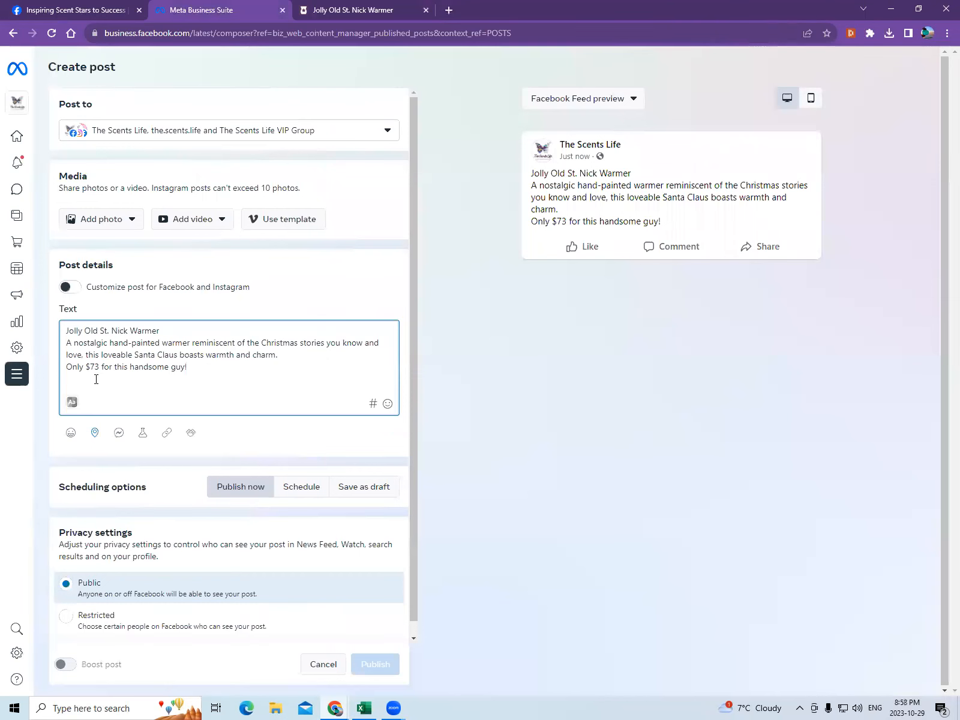
pyautogui.press('Return')
pyautogui.rightClick(91, 381)
pyautogui.click(160, 477)
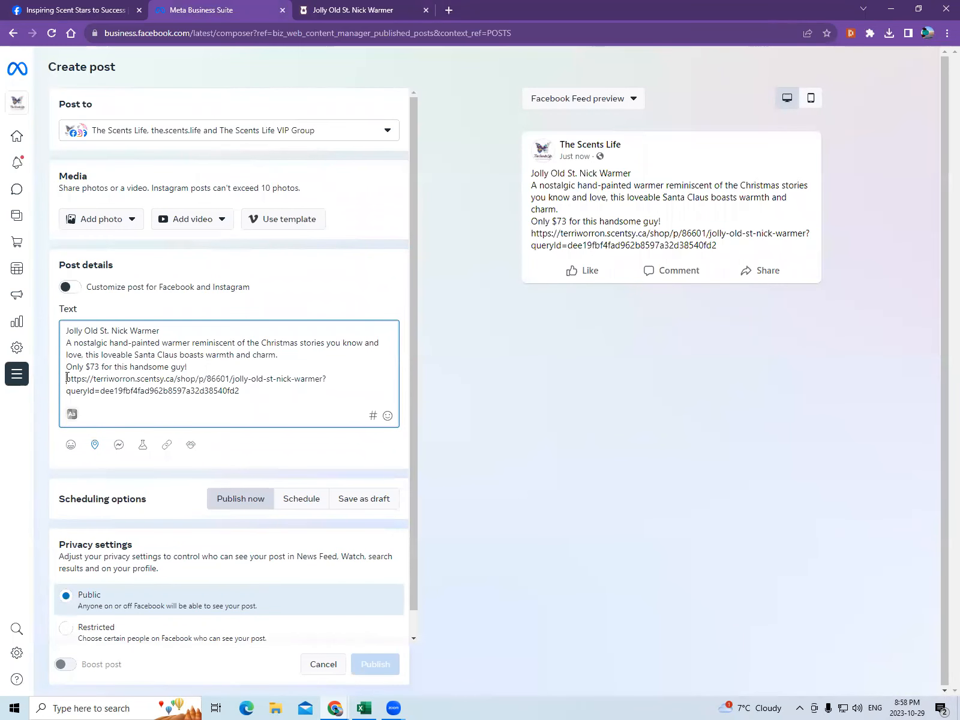
# Insert the label "ORDER HERE:" in front of the product link
pyautogui.click(66, 378)
pyautogui.write('ORDER HERE')
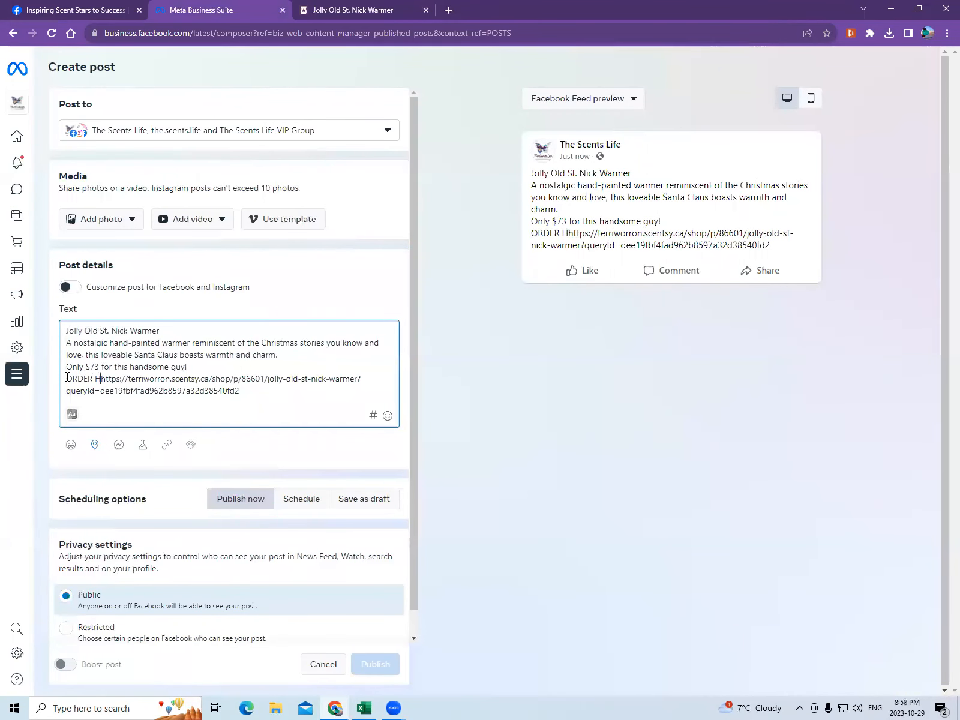
pyautogui.write(':')
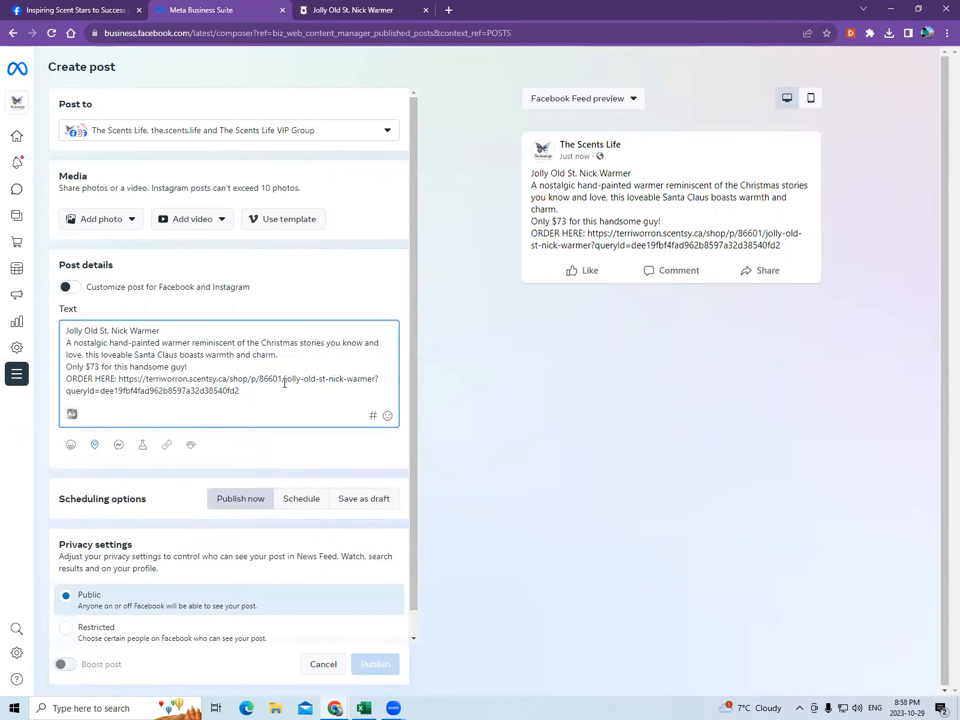
# Switch to the Facebook group and open the Jolly Old St. Nick Warmer photo from the first comment at full size
pyautogui.click(22, 8)
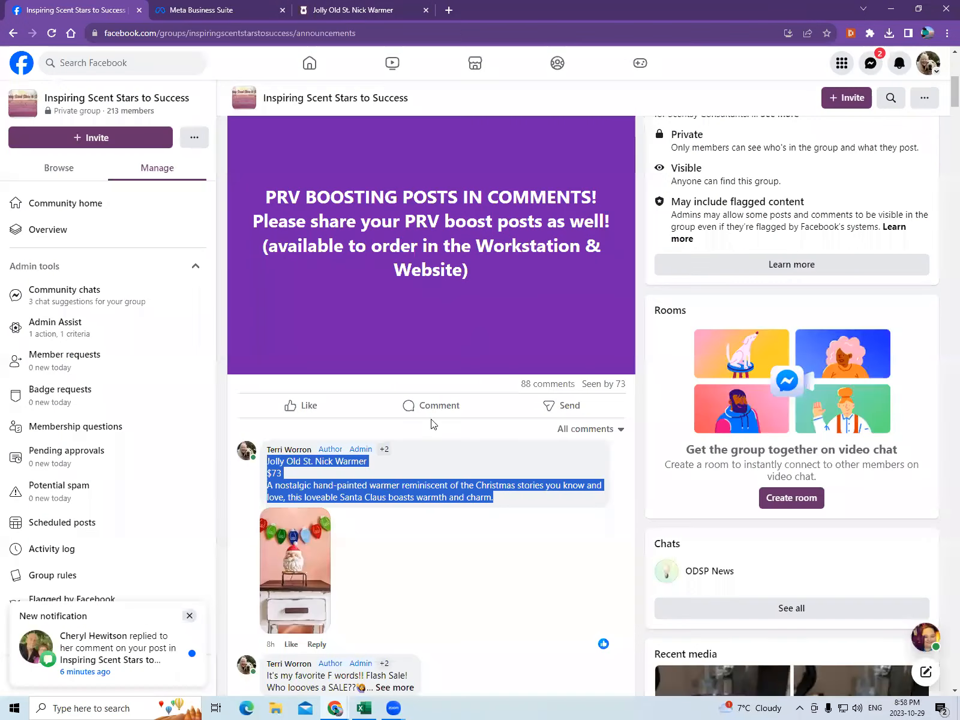
pyautogui.click(311, 562)
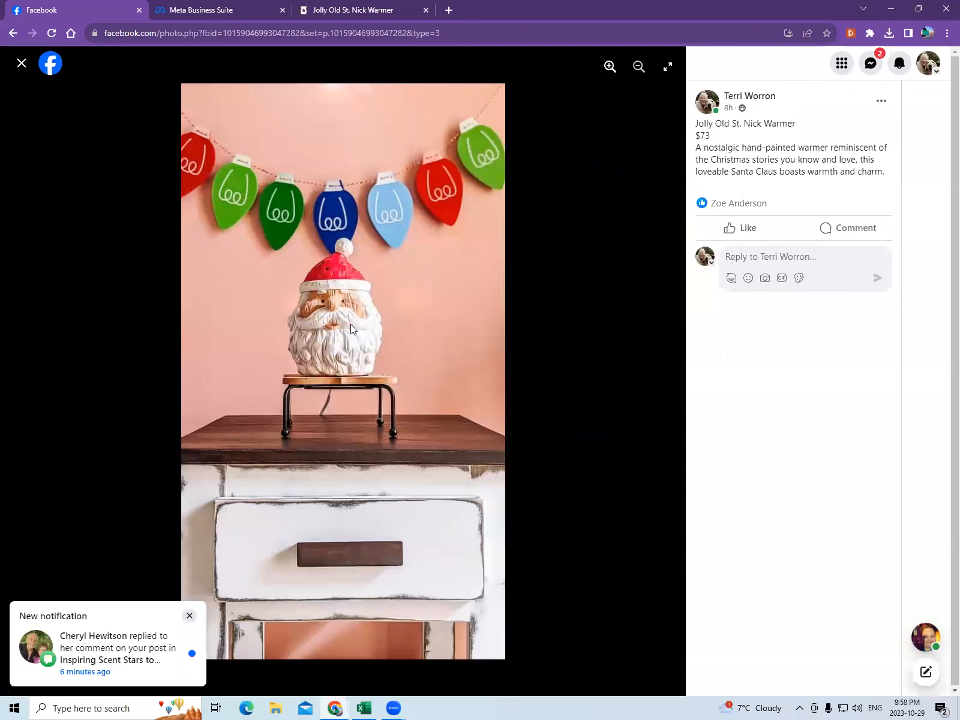
# Copy the warmer photo and try to paste it into the post text in Meta Business Suite
pyautogui.rightClick(339, 293)
pyautogui.click(376, 329)
pyautogui.click(354, 9)
pyautogui.hotkey('ctrl', 'shift', 'Tab')
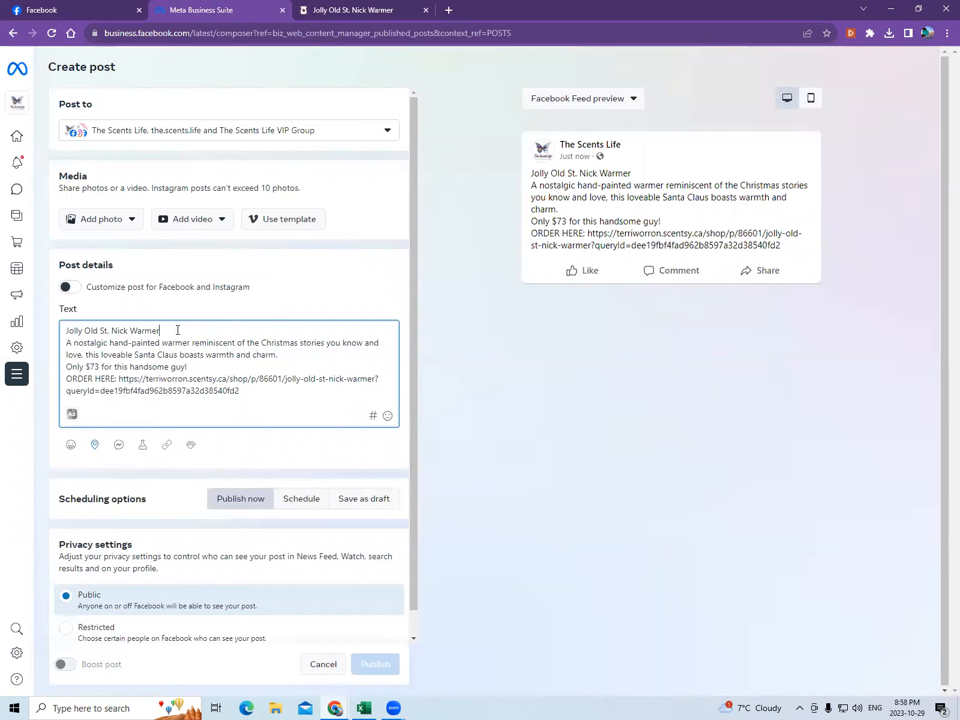
pyautogui.rightClick(178, 330)
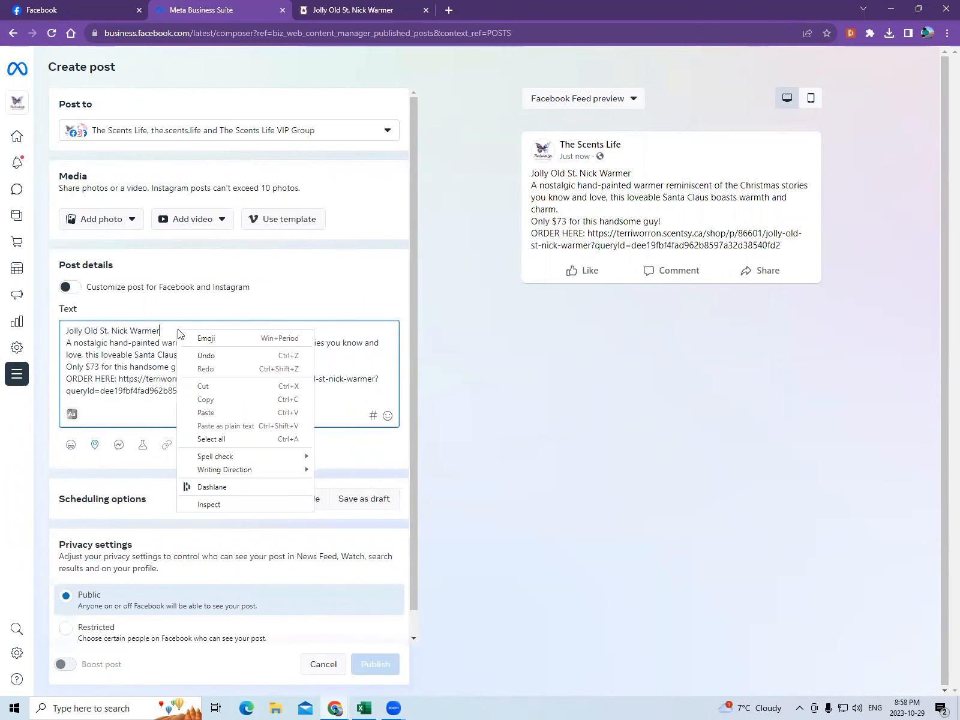
pyautogui.click(228, 413)
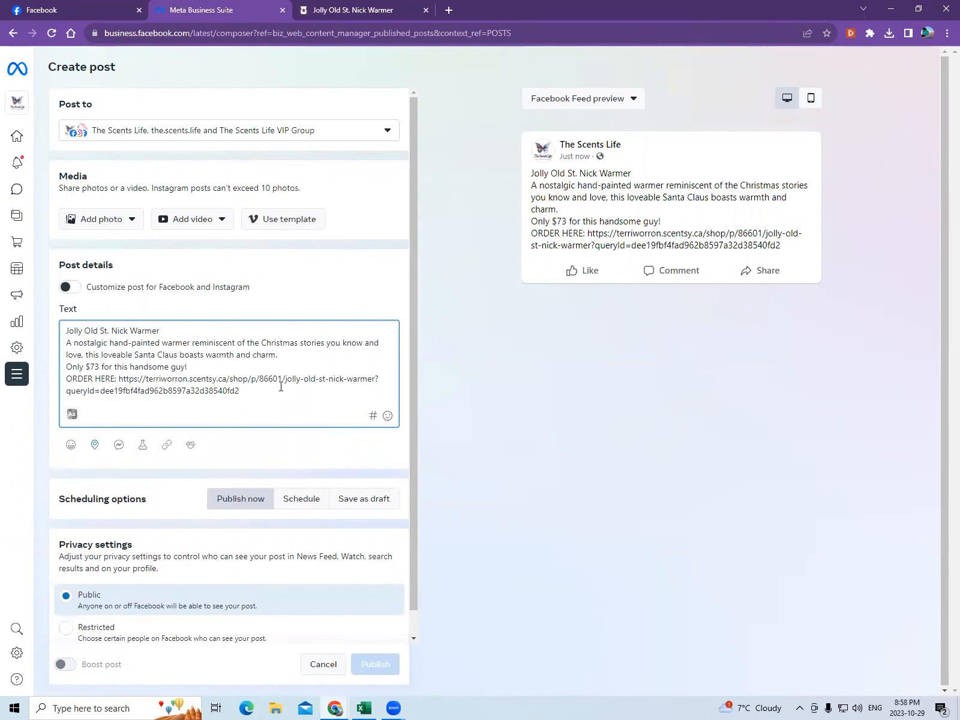
# Save the warmer photo from Facebook to the Downloads folder as a JPEG named "JOLLY ST NICK"
pyautogui.click(2, 6)
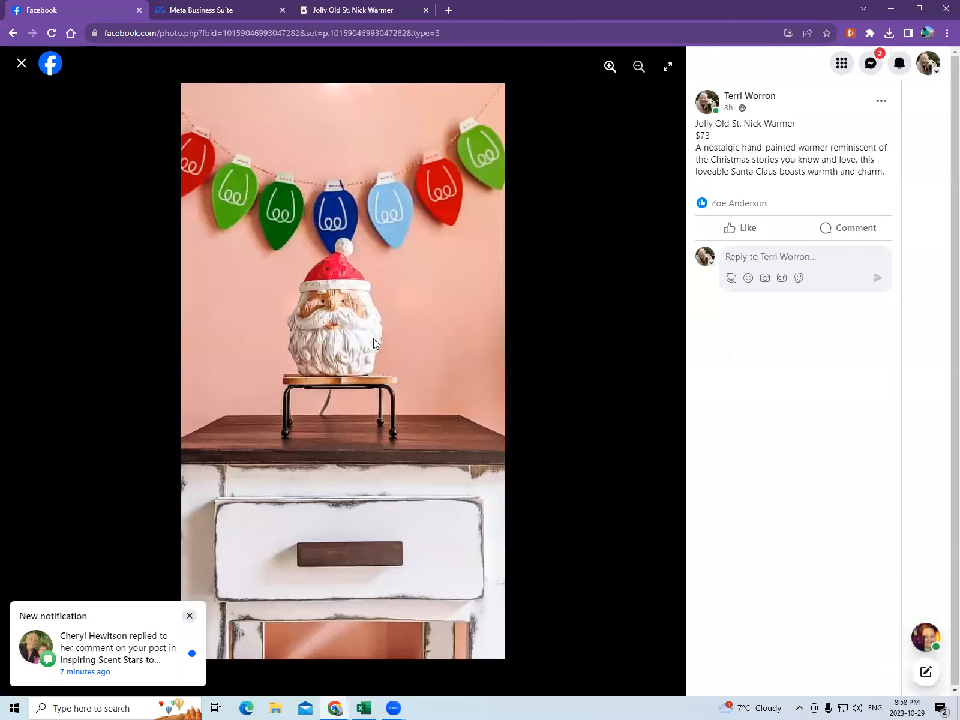
pyautogui.rightClick(373, 338)
pyautogui.click(418, 359)
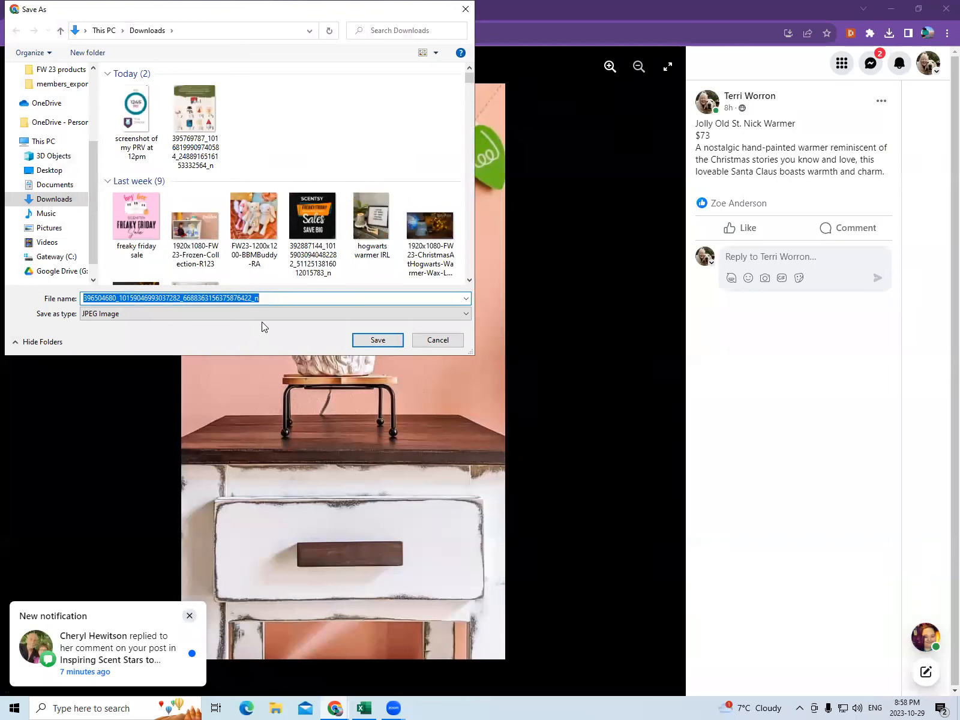
pyautogui.write('JOLLY ST NICK')
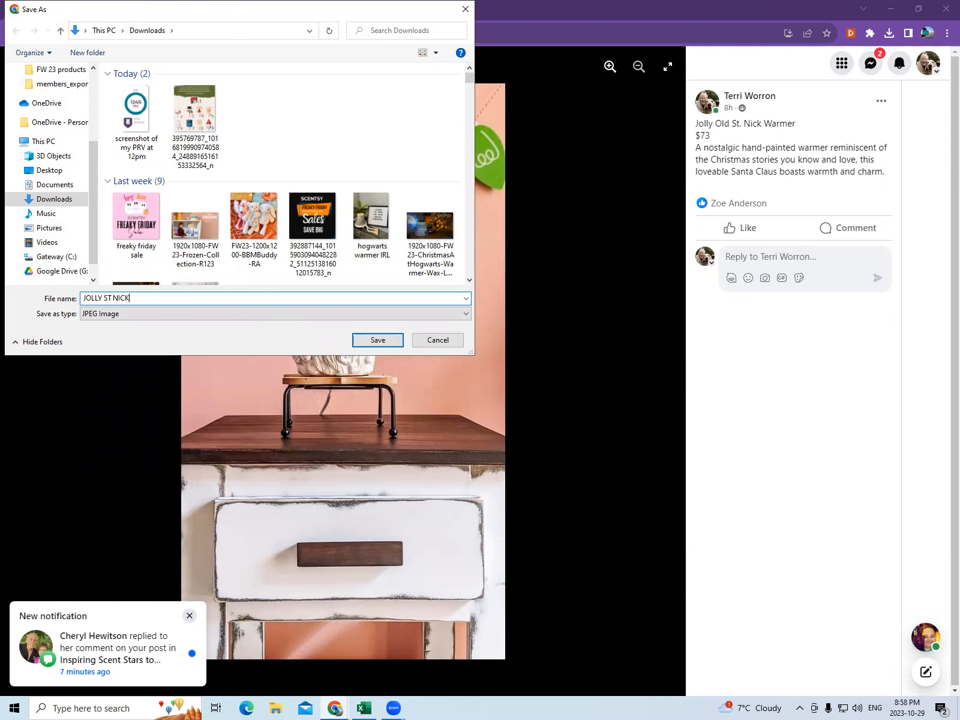
pyautogui.press('Return')
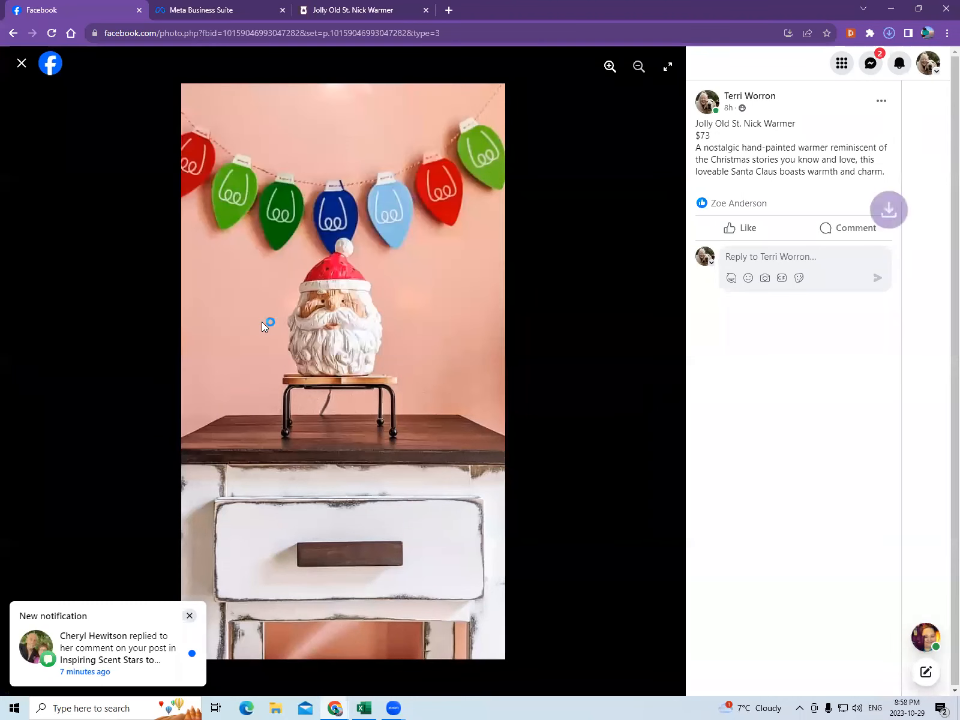
# Return to the Meta Business Suite post and upload the JOLLY ST NICK photo from the Downloads folder
pyautogui.click(332, 11)
pyautogui.click(201, 9)
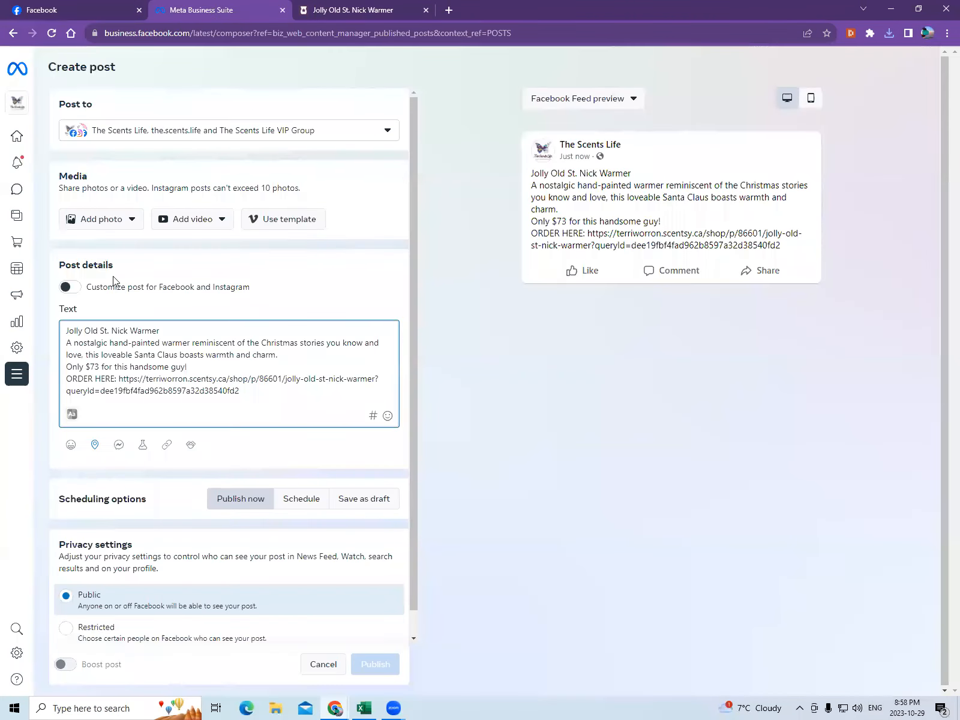
pyautogui.click(90, 225)
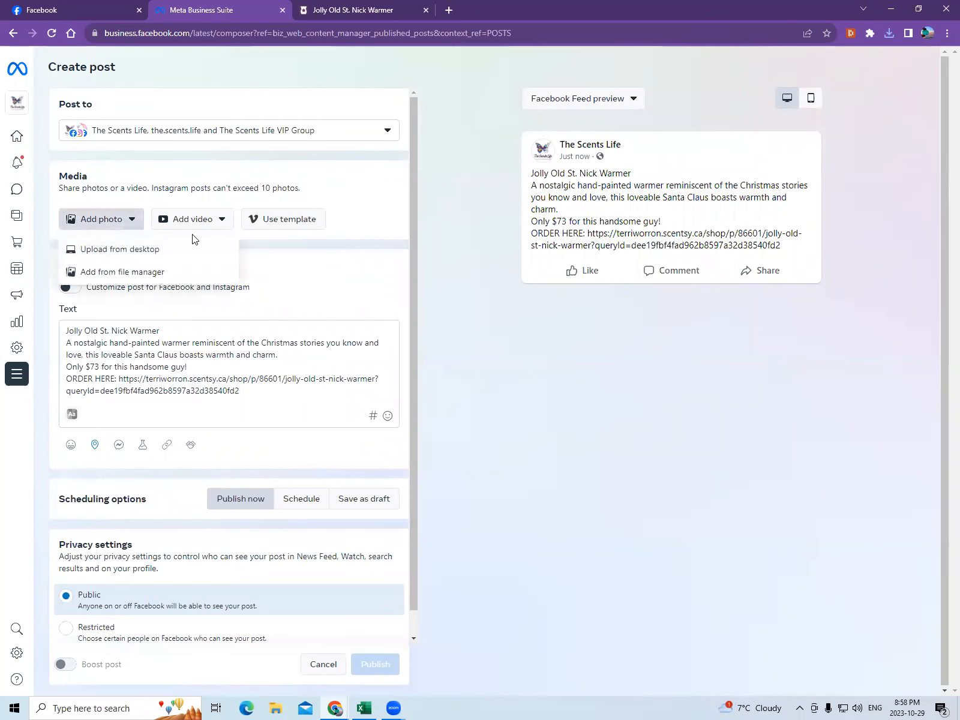
pyautogui.click(101, 252)
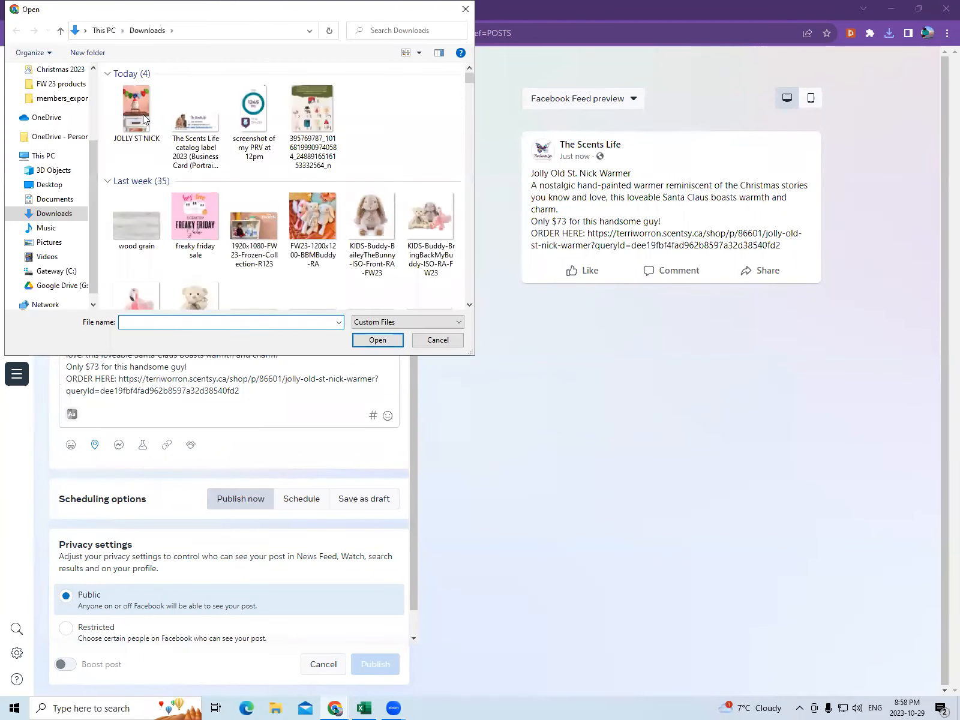
pyautogui.click(144, 120)
pyautogui.click(389, 341)
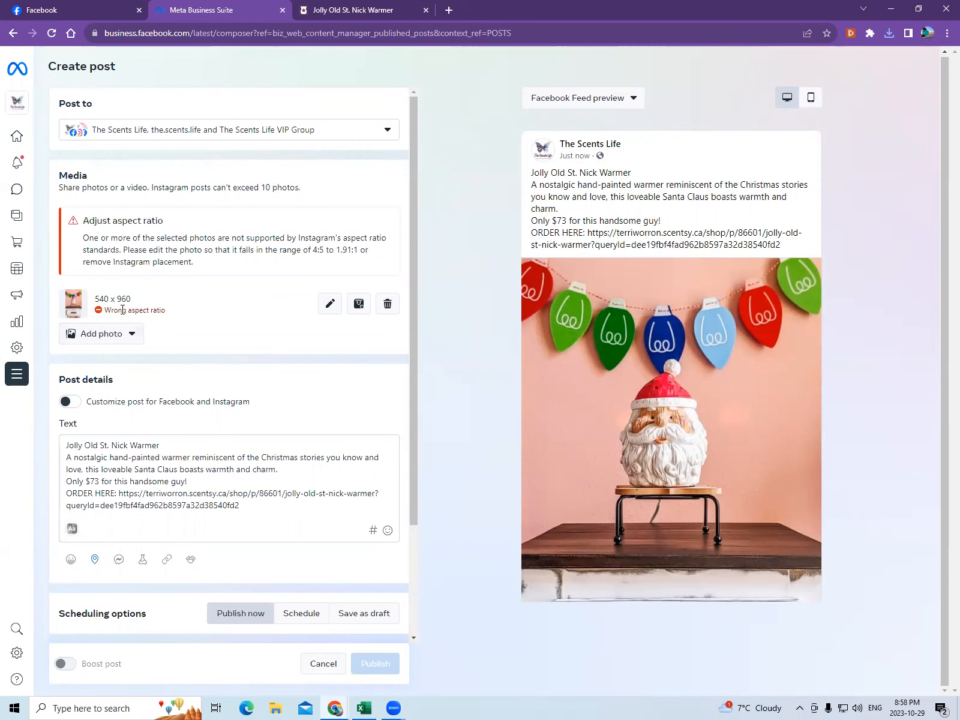
# Crop the post photo to Square 1:1, shifting the frame up to include the string of Christmas lights
pyautogui.click(330, 306)
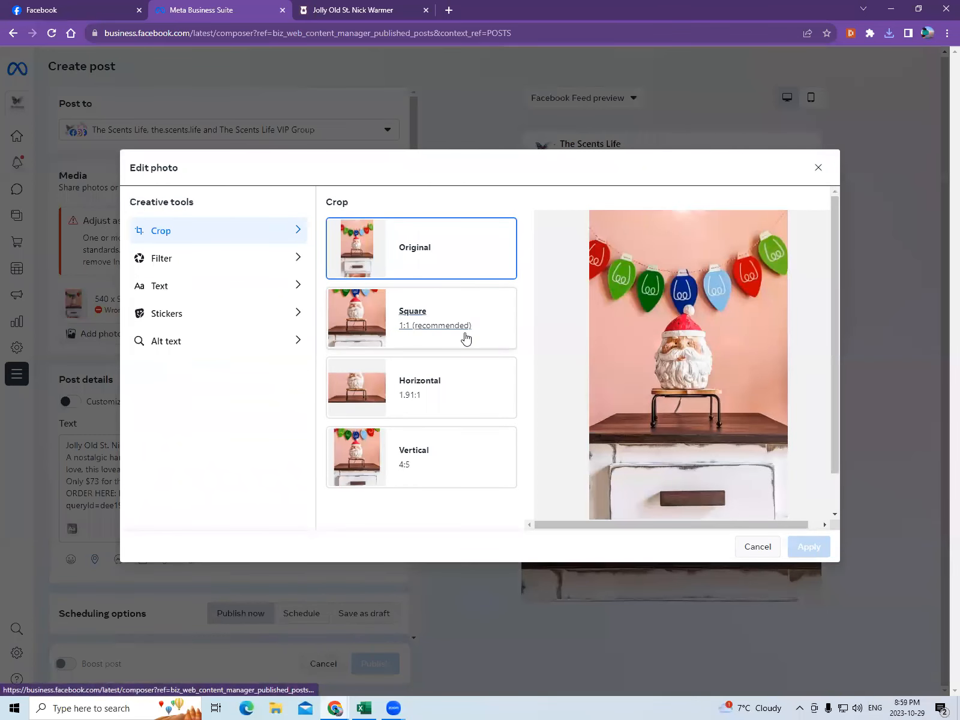
pyautogui.click(465, 337)
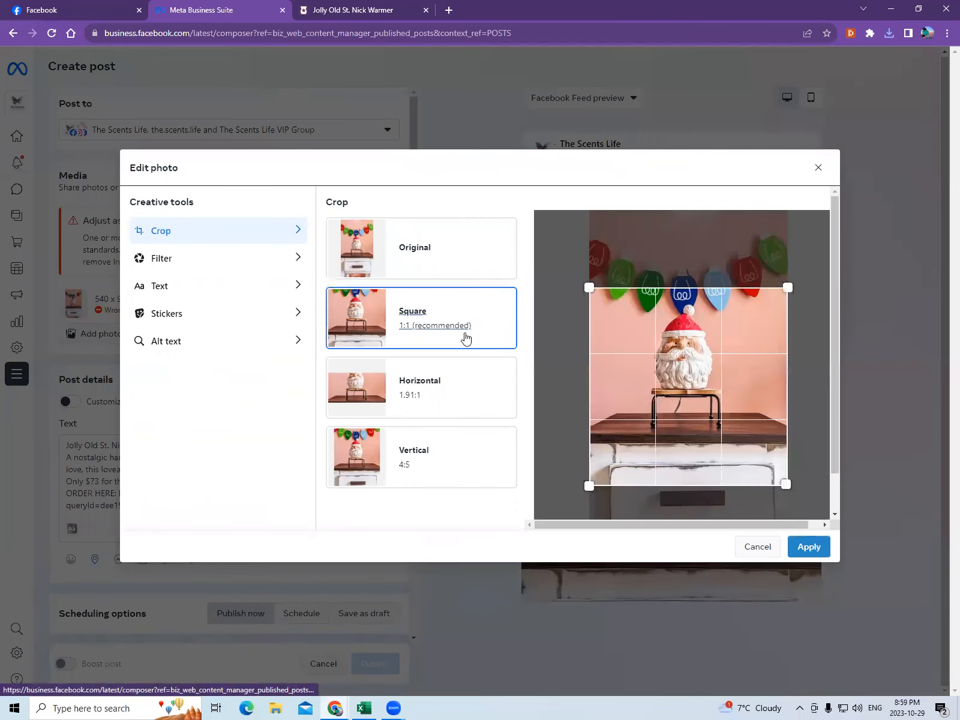
pyautogui.moveTo(679, 403); pyautogui.dragTo(678, 372)
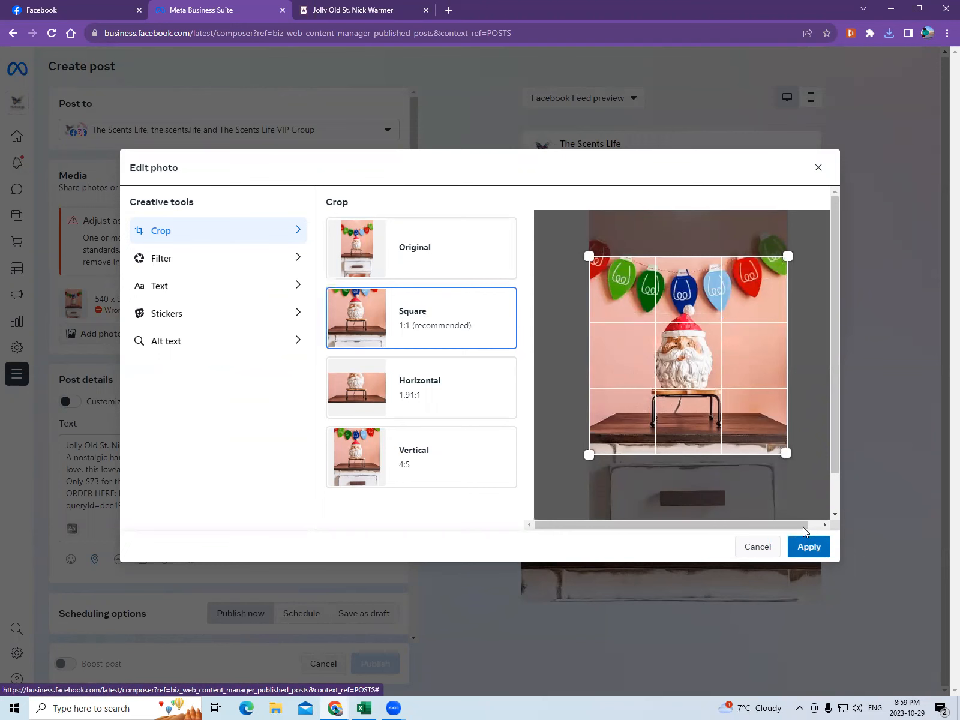
pyautogui.click(810, 550)
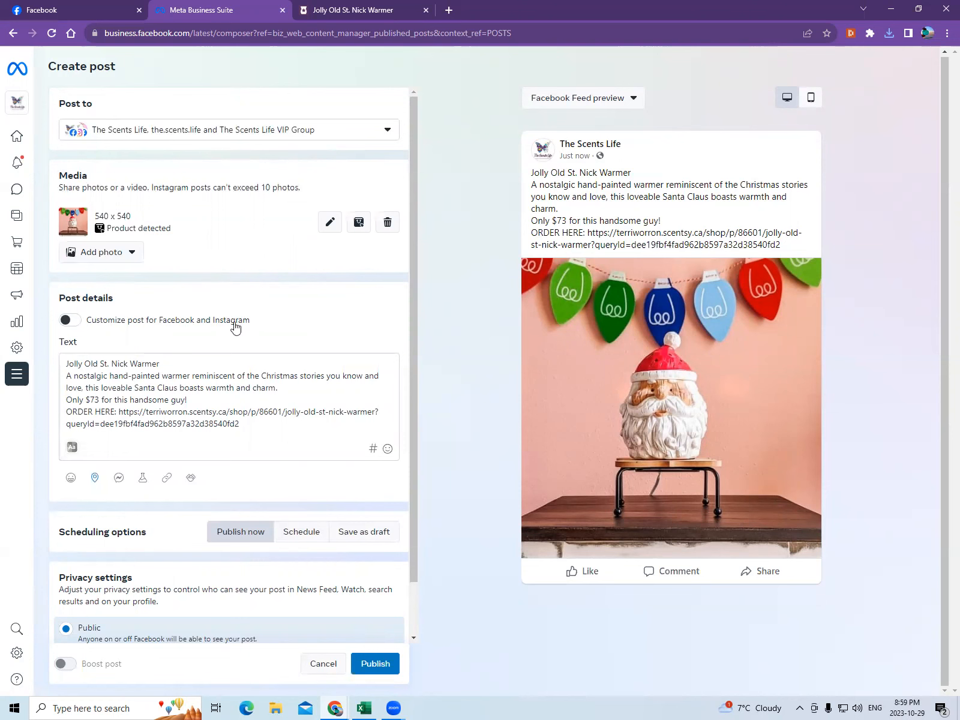
# Switch the post's scheduling option from immediate publishing to scheduled
pyautogui.scroll(-1, 252, 361)
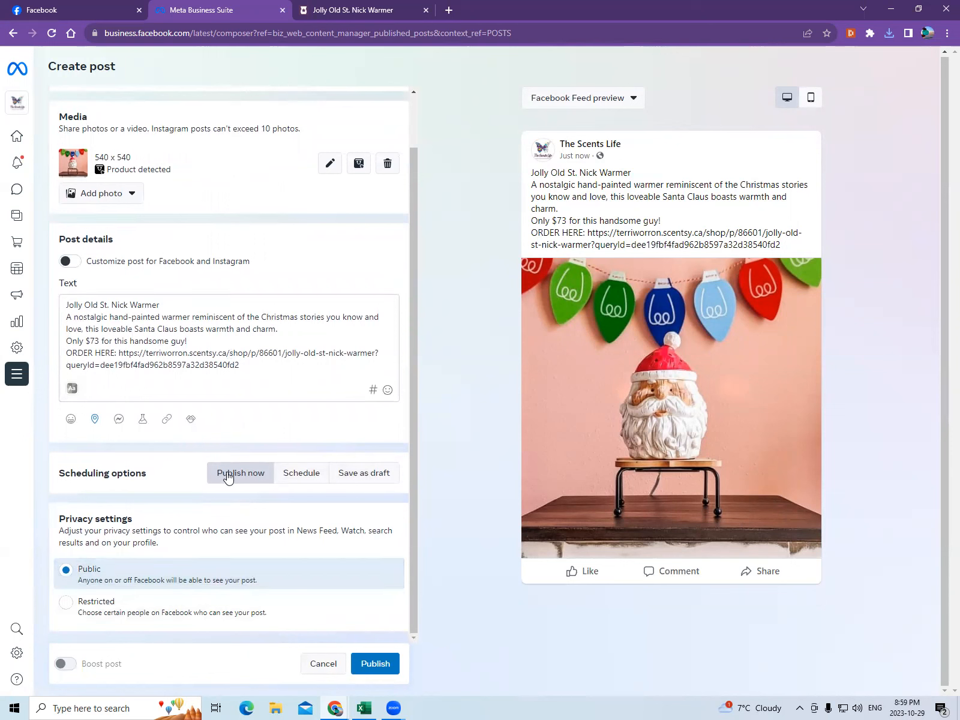
pyautogui.click(302, 473)
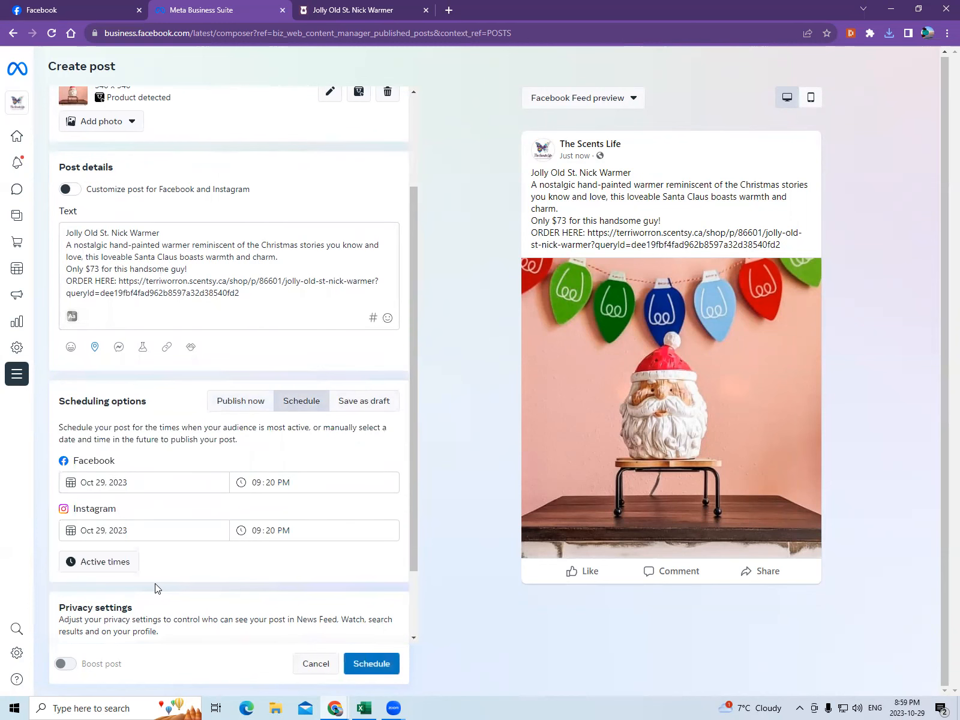
# Delete the "?queryId=" part from the end of the product link so it ends at "jolly-old-st-nick-warmer"
pyautogui.click(118, 280)
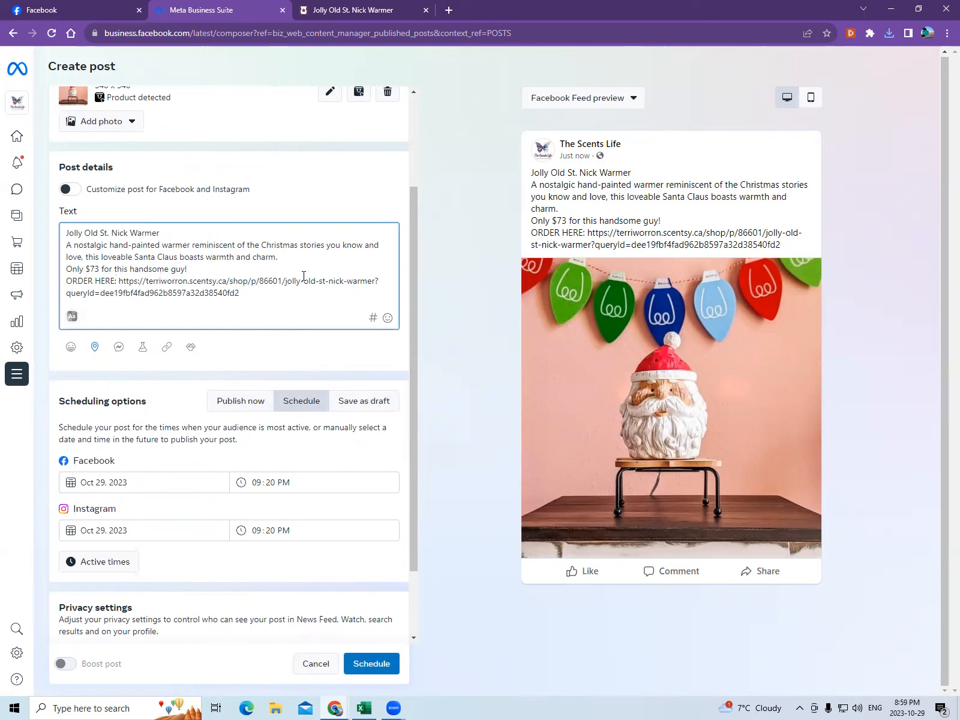
pyautogui.moveTo(375, 282); pyautogui.dragTo(390, 319)
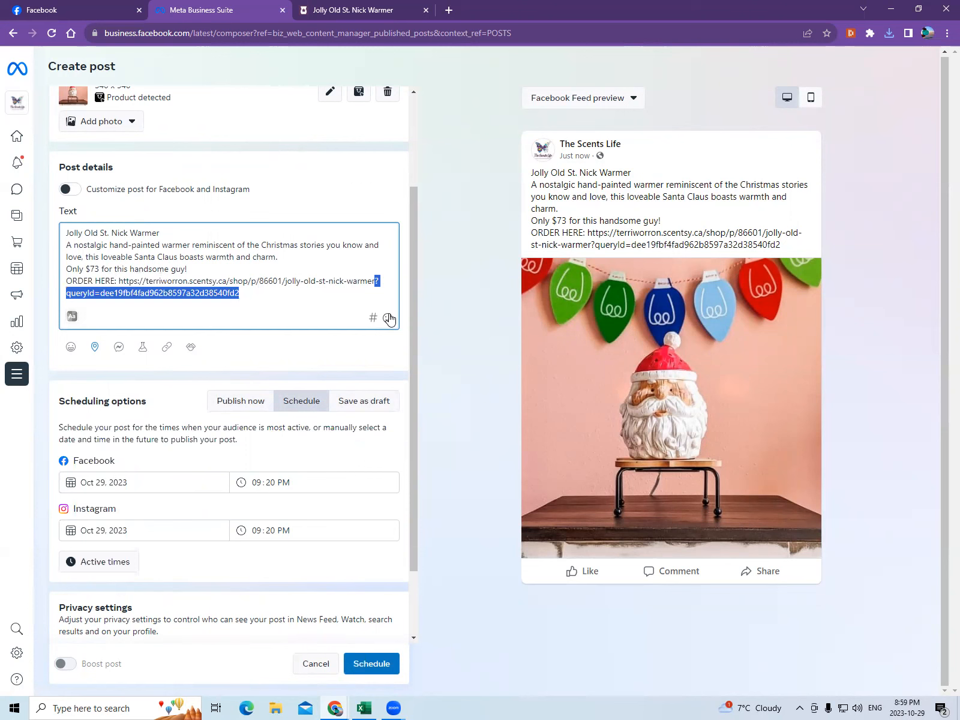
pyautogui.press('BackSpace')
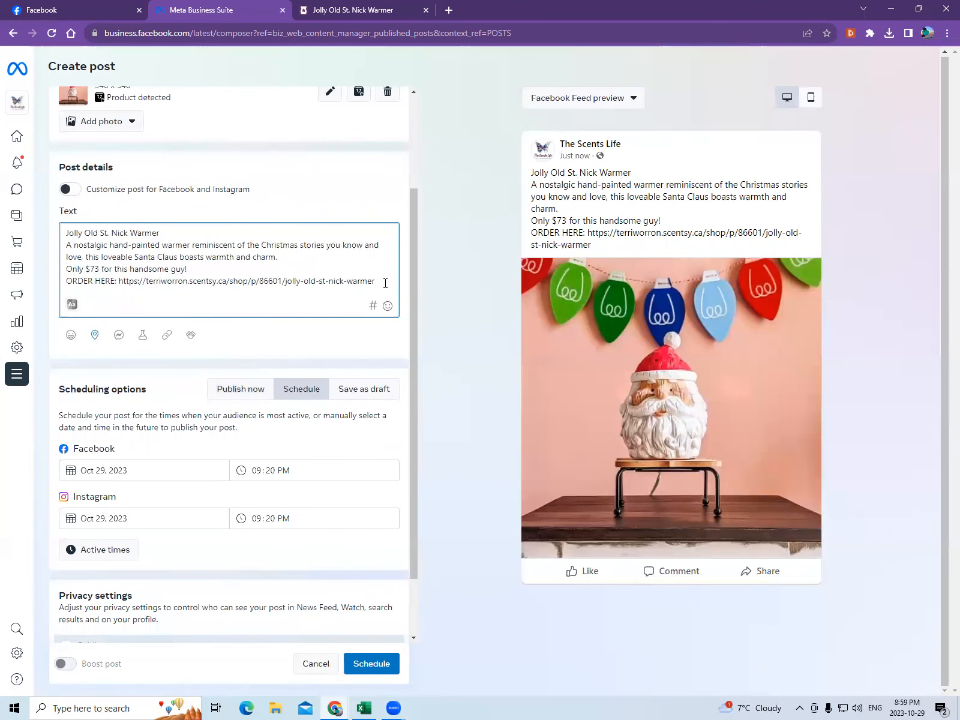
# Add the line "or go to link in bio!" below the order link in the post text
pyautogui.press('Return')
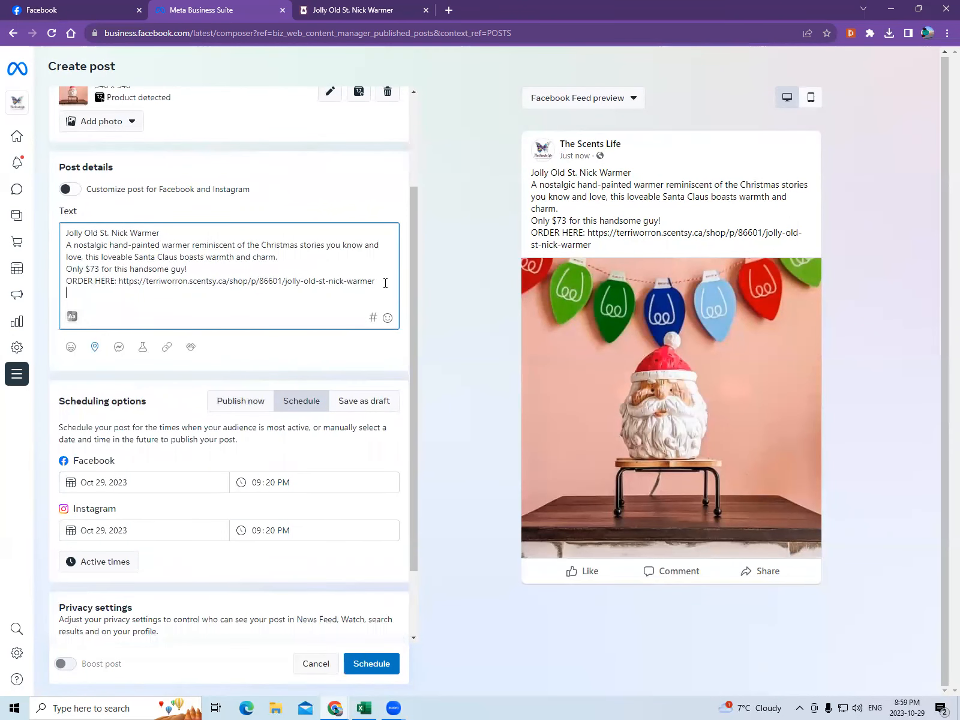
pyautogui.write('o go to link in Bio')
pyautogui.press('BackSpace')
pyautogui.press('BackSpace')
pyautogui.press('BackSpace')
pyautogui.write('n')
pyautogui.press('BackSpace')
pyautogui.write('bio!')
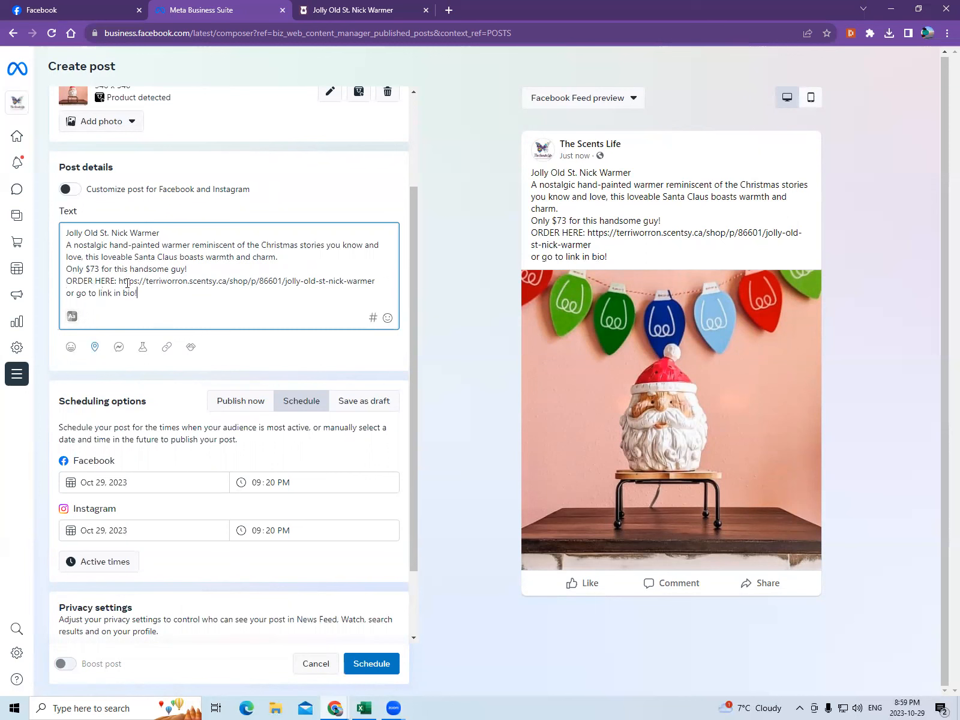
pyautogui.moveTo(121, 281); pyautogui.dragTo(379, 281)
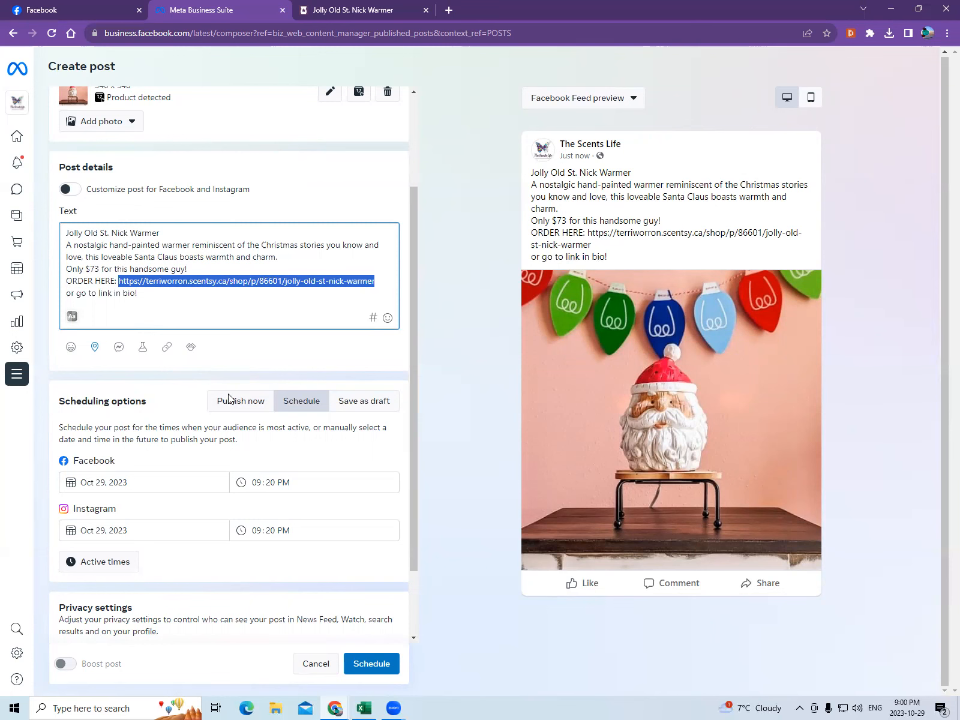
# Schedule the post for 09:30 PM on Oct 29, 2023 on both Facebook and Instagram
pyautogui.click(260, 402)
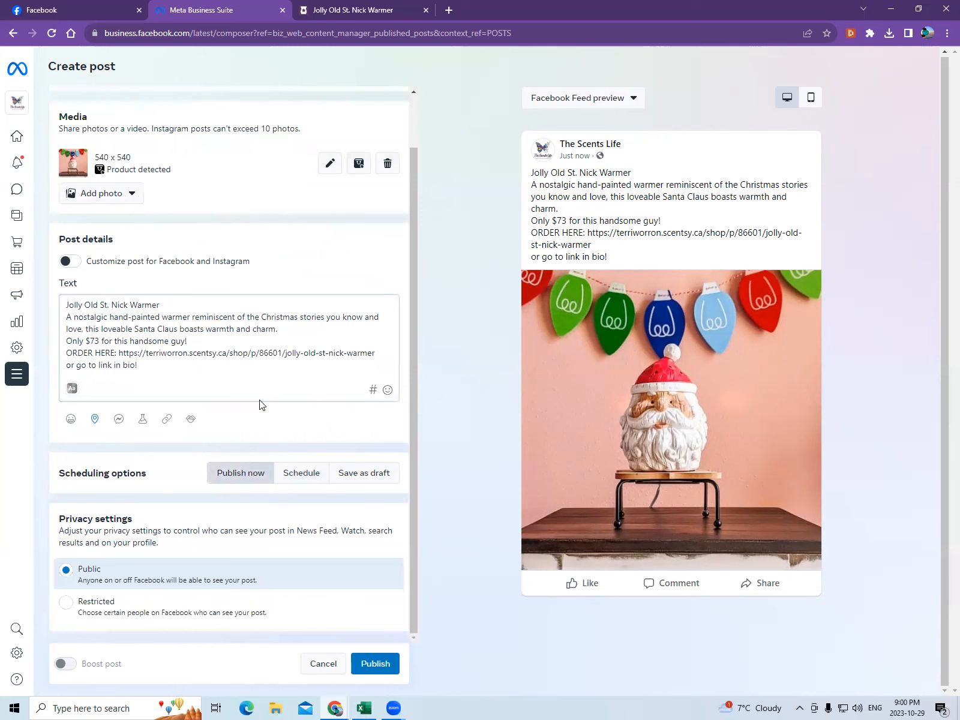
pyautogui.click(306, 478)
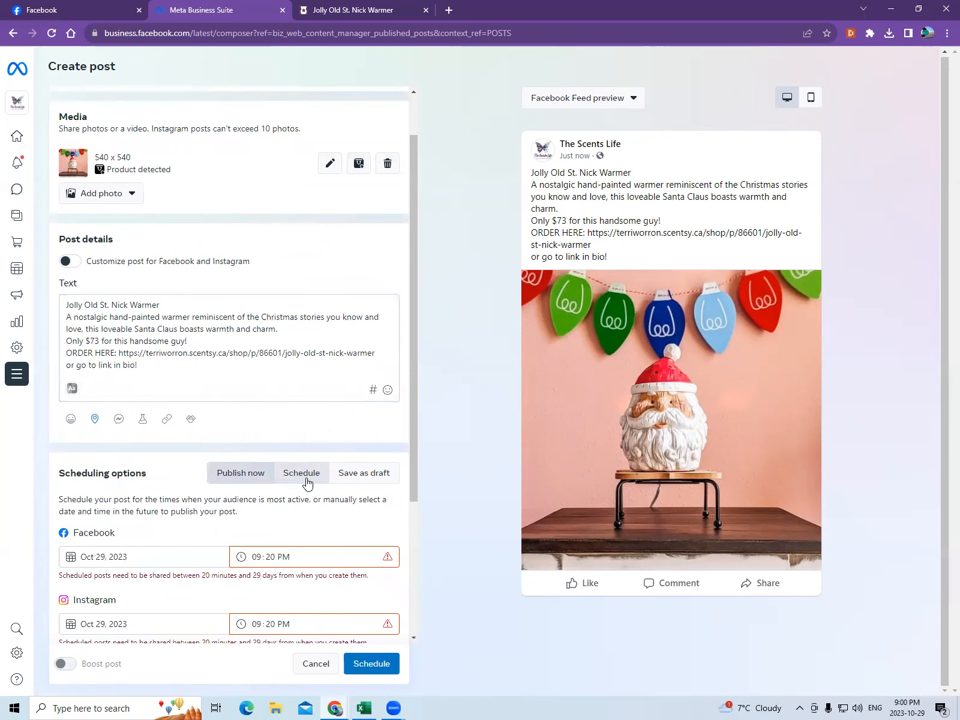
pyautogui.scroll(-2, 263, 561)
pyautogui.scroll(-1, 277, 456)
pyautogui.click(274, 355)
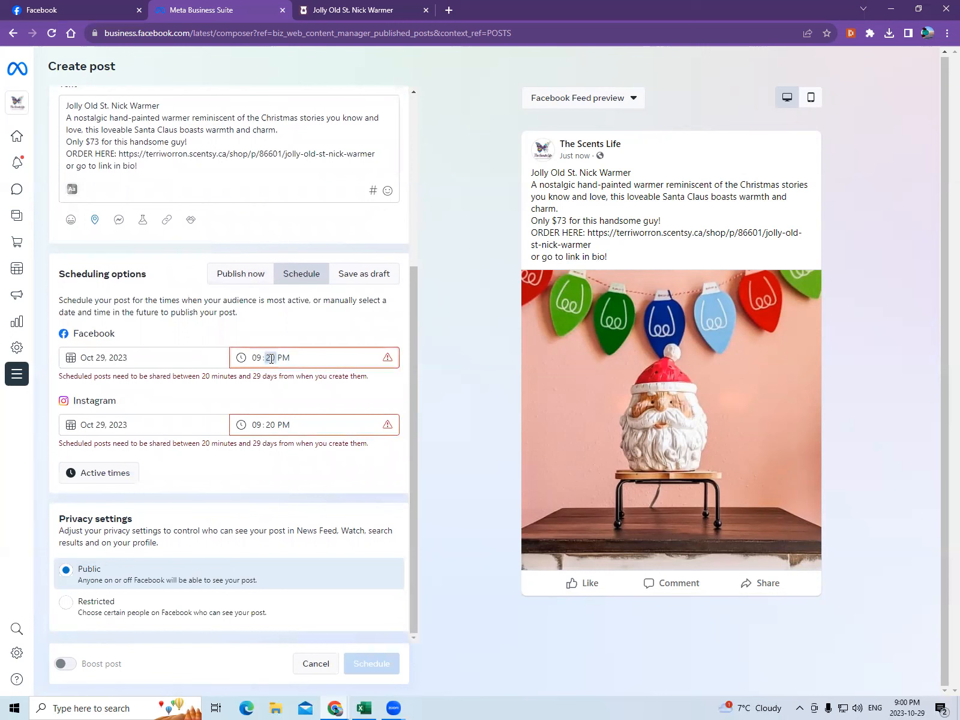
pyautogui.write('30')
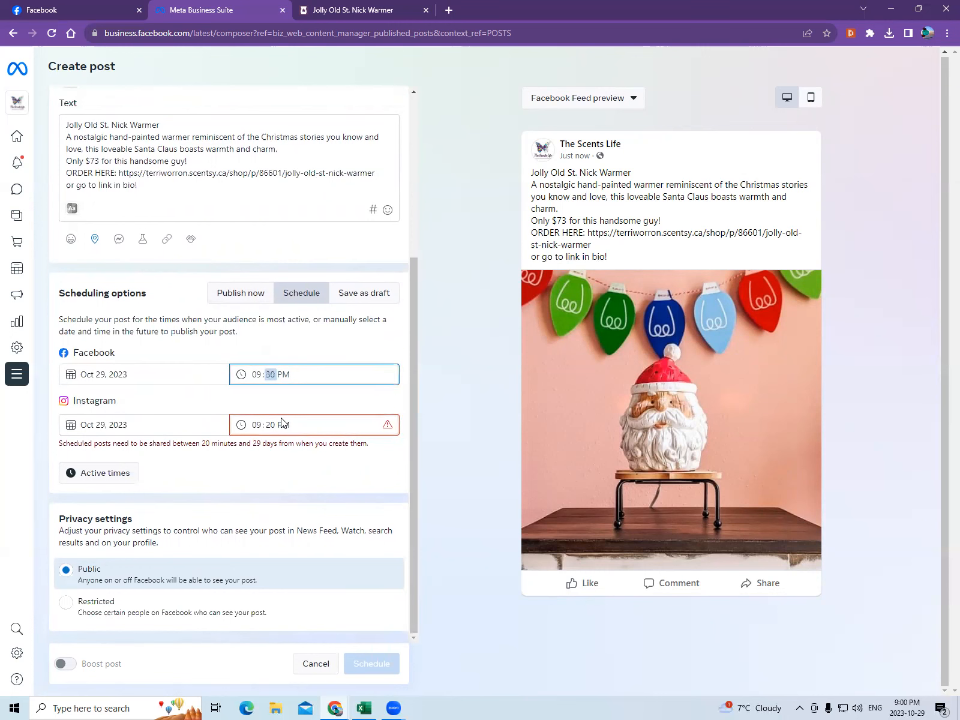
pyautogui.click(273, 427)
pyautogui.write('30')
pyautogui.click(342, 412)
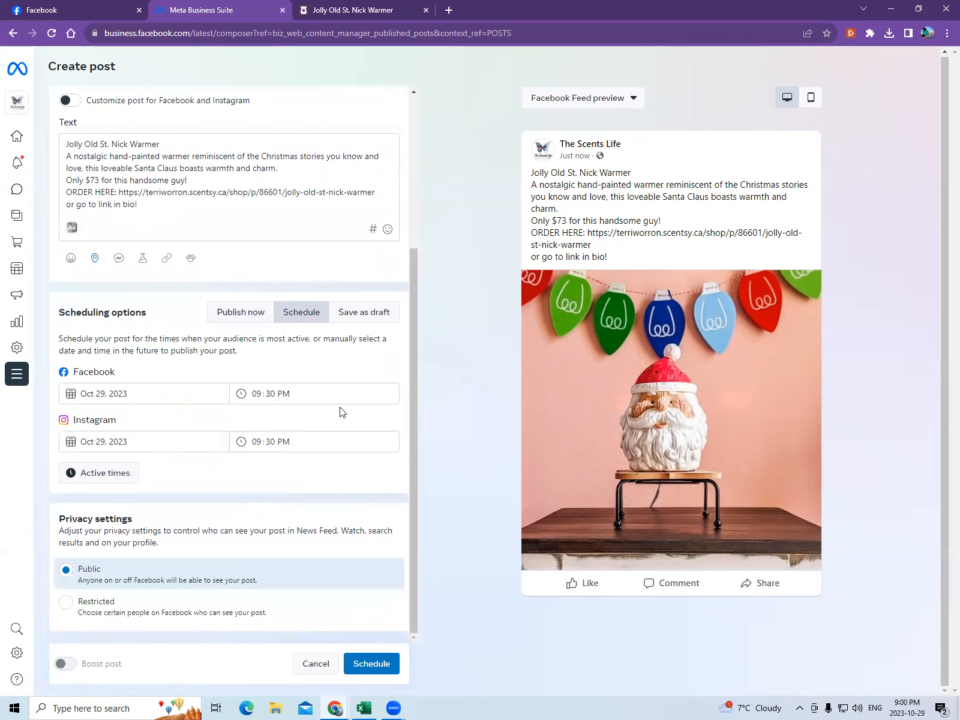
# Try a Facebook publishing time of 09:15 PM, and restore it to 09:30 PM
pyautogui.click(271, 394)
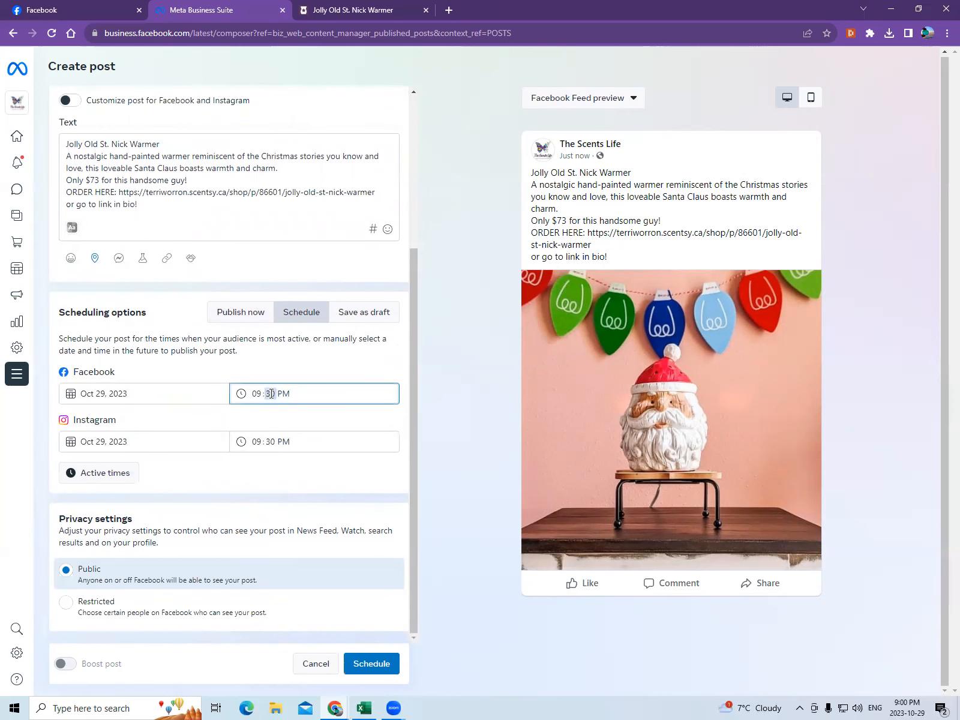
pyautogui.write('15')
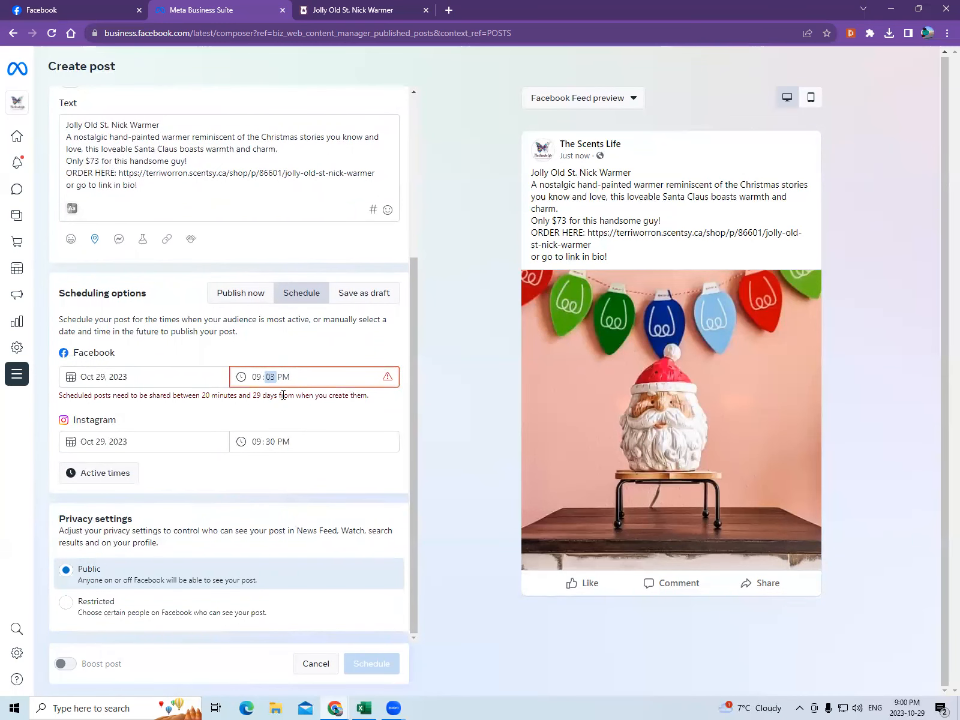
pyautogui.write('0')
pyautogui.click(274, 468)
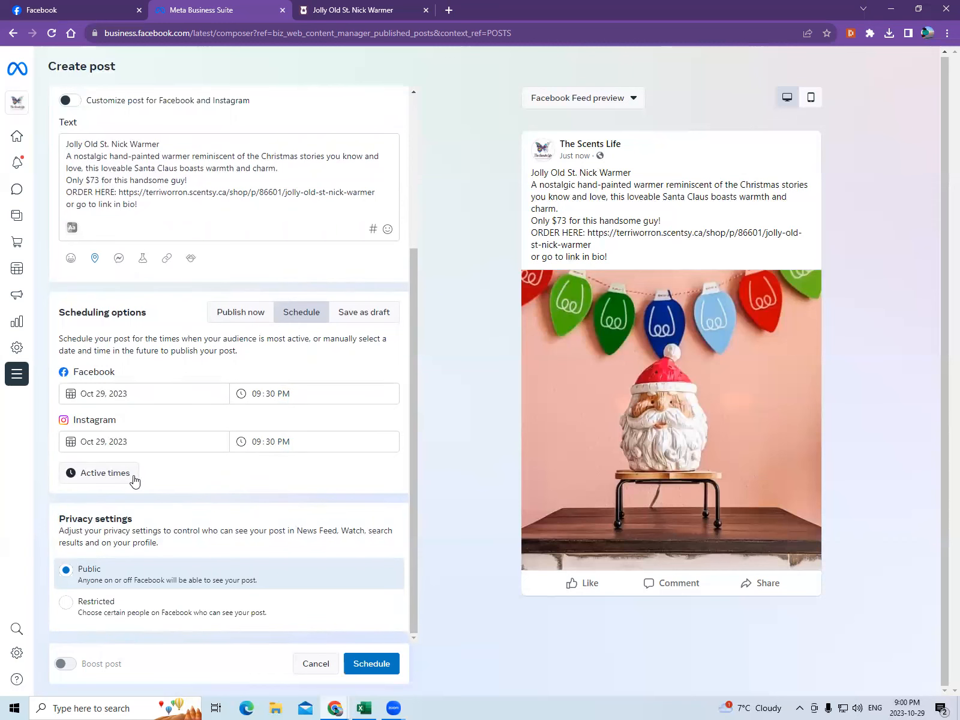
# Review the suggested active times for Facebook and Instagram without saving, and set the post back to publish immediately
pyautogui.click(157, 477)
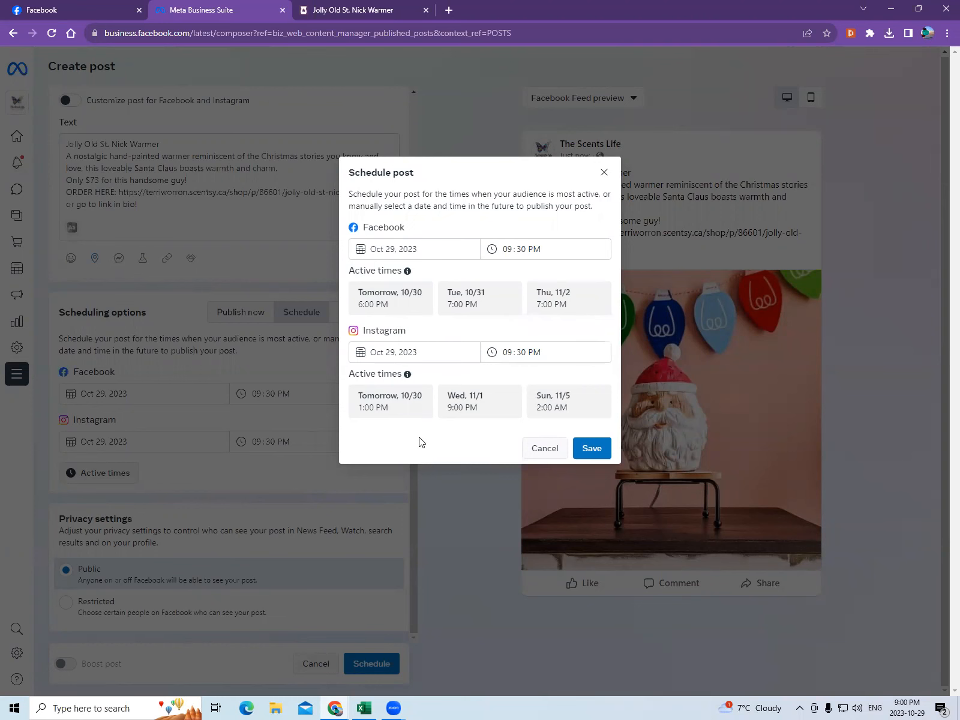
pyautogui.click(542, 455)
pyautogui.click(237, 313)
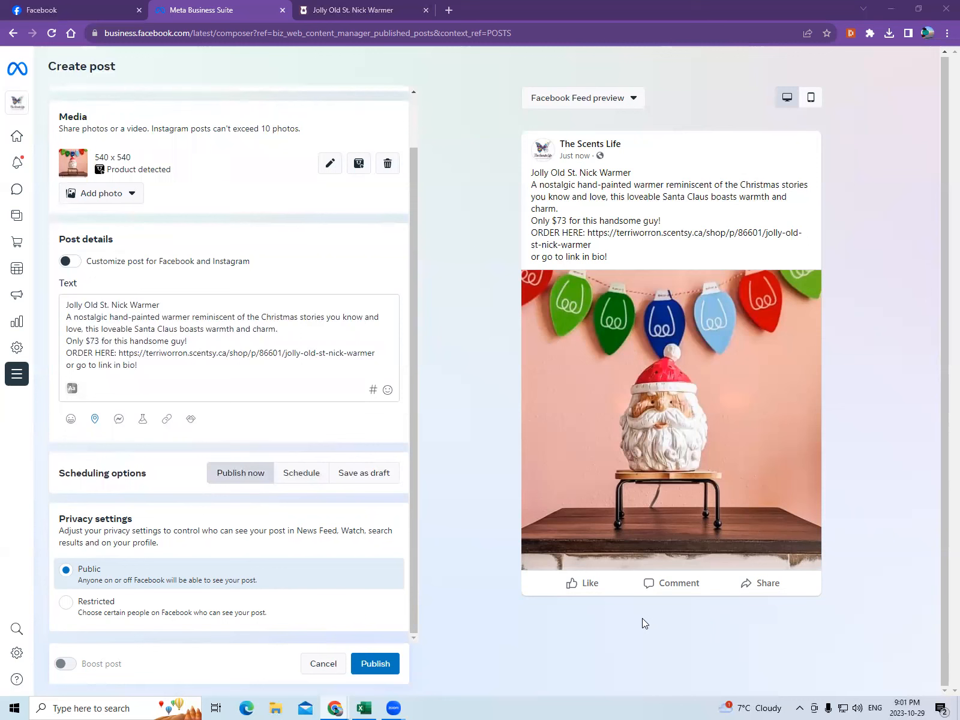
# Publish the Jolly Old St. Nick Warmer post immediately and decline the offer to boost it
pyautogui.click(363, 666)
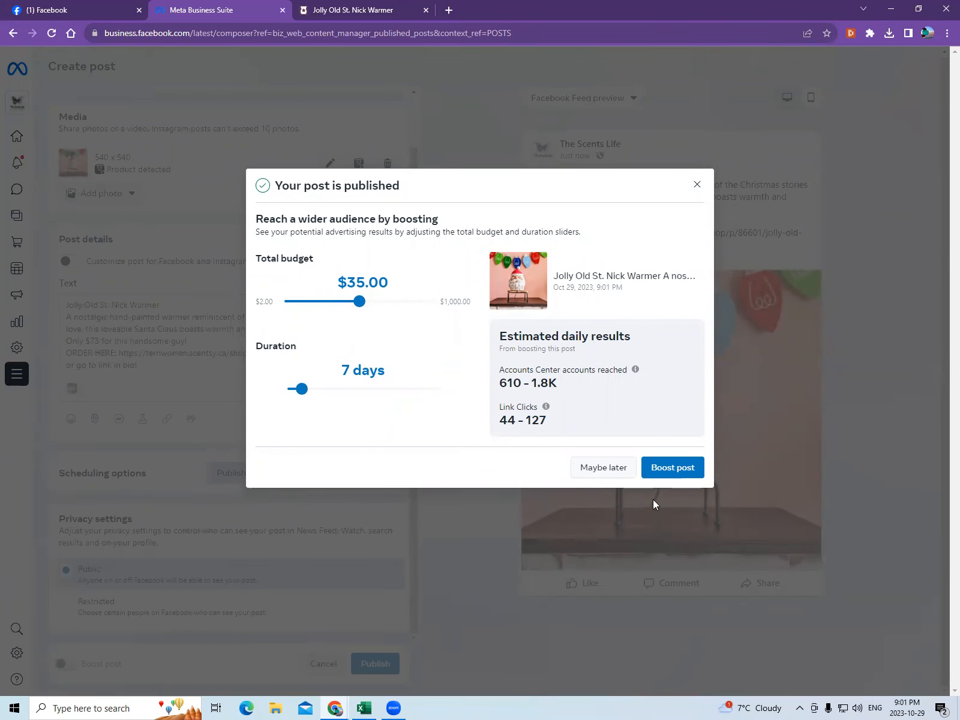
pyautogui.click(613, 474)
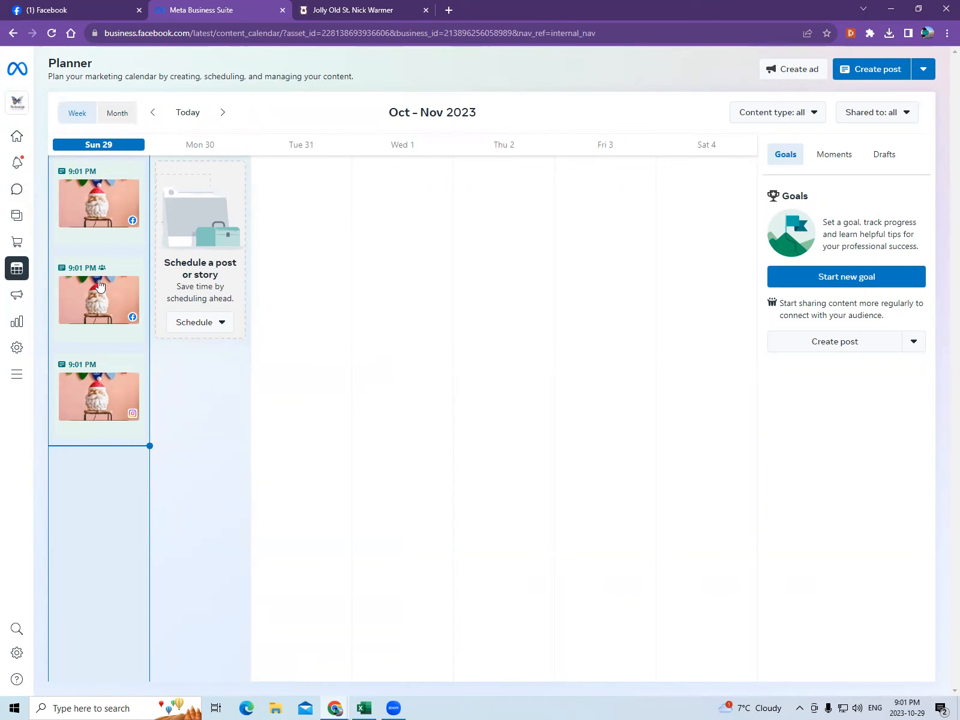
# Create a new story from Sunday 29 in the Planner and add the 540 × 960 Santa warmer photo as its media
pyautogui.moveTo(14, 270)
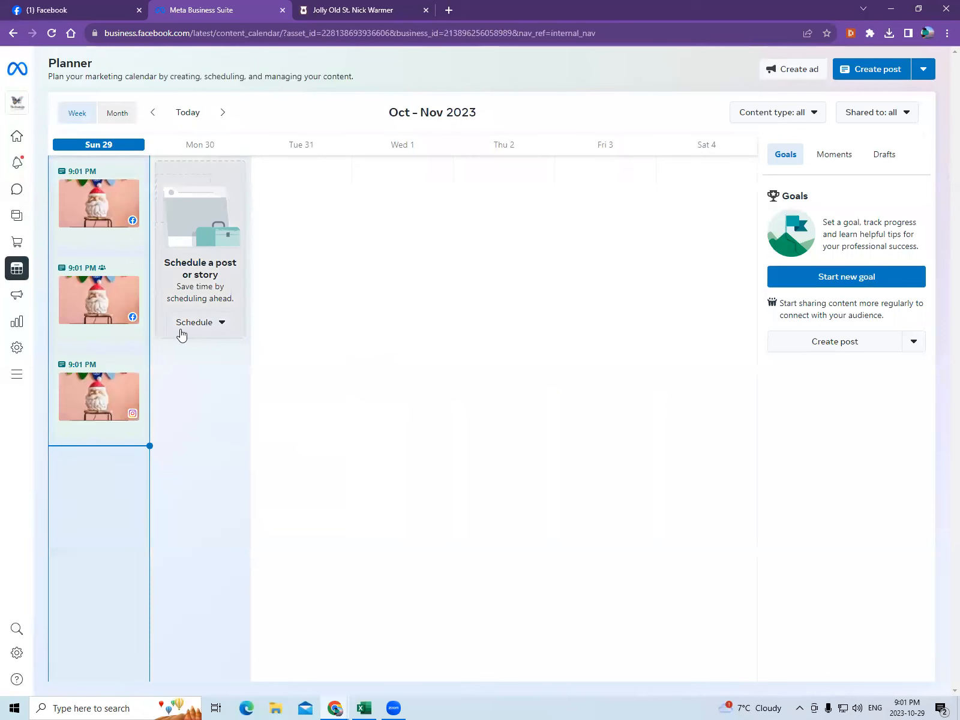
pyautogui.moveTo(114, 521)
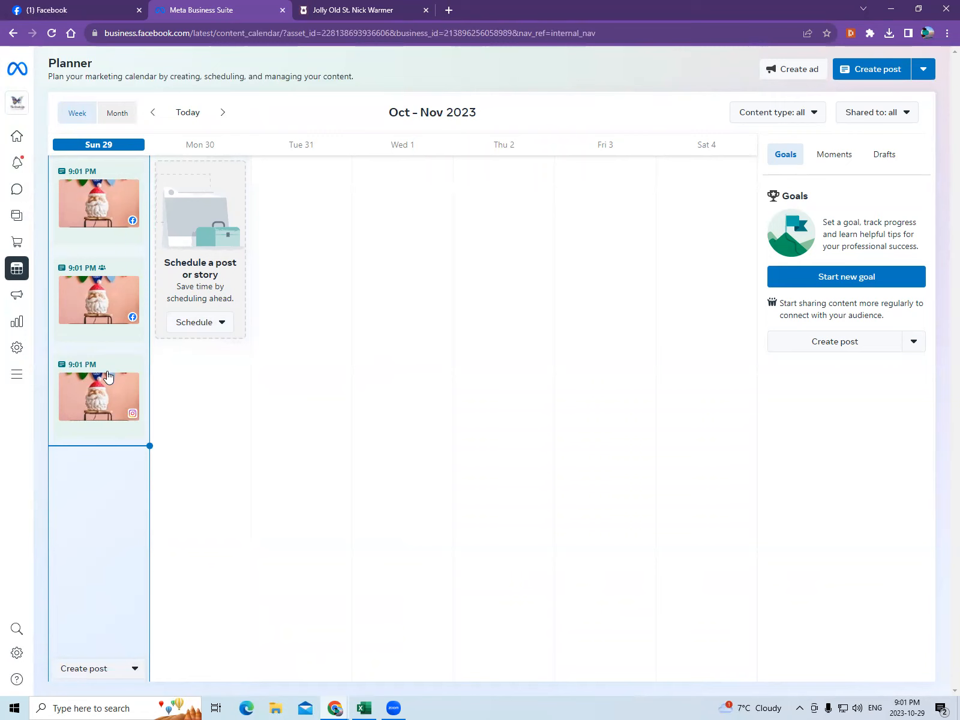
pyautogui.click(98, 670)
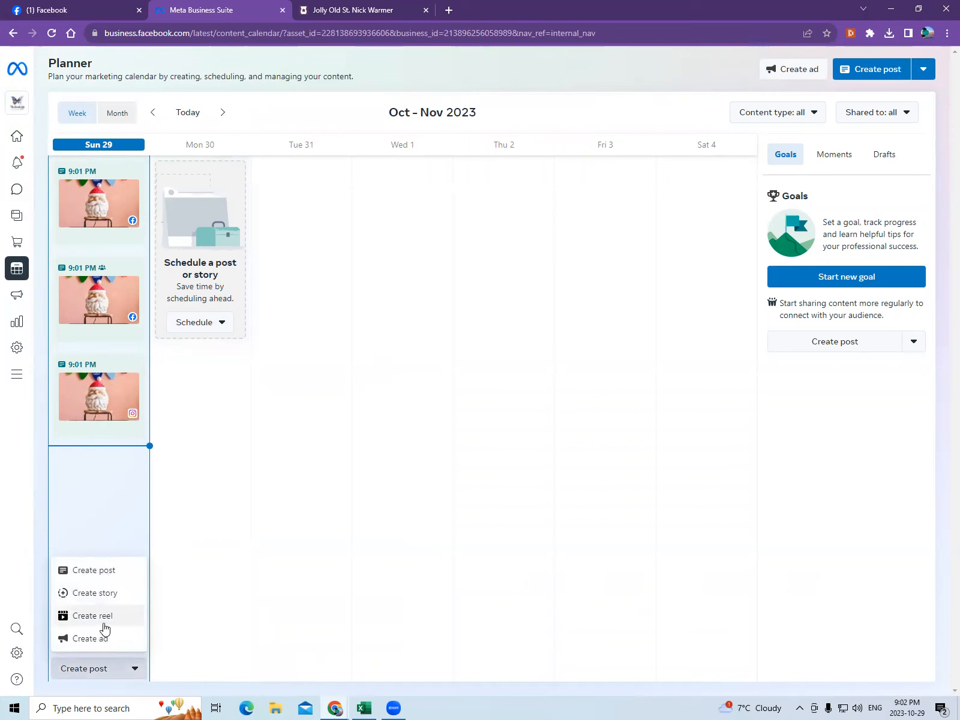
pyautogui.click(110, 596)
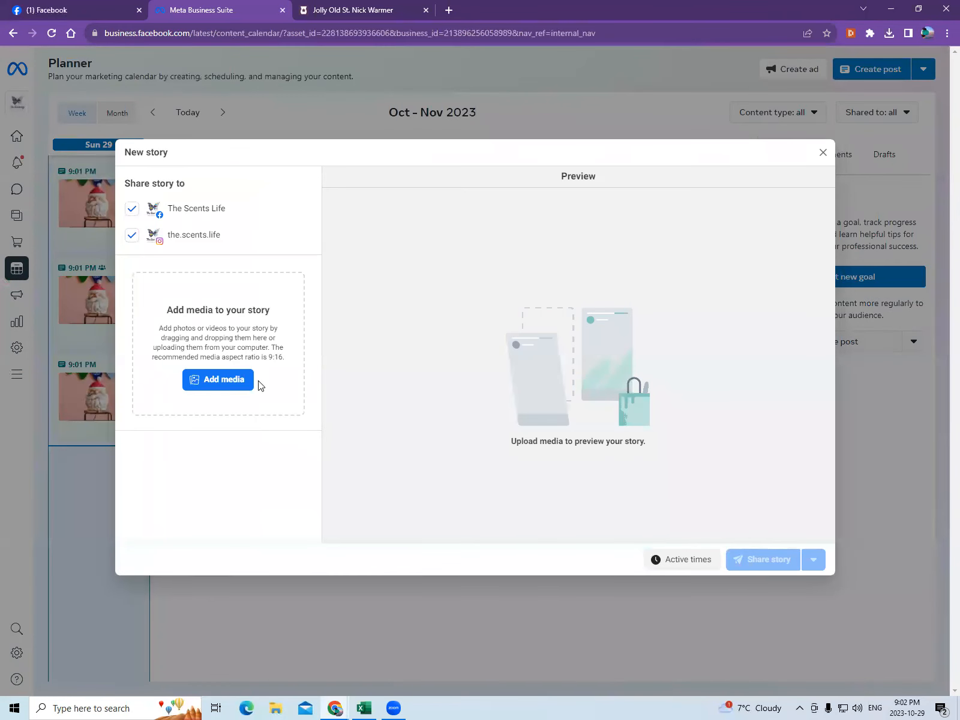
pyautogui.click(224, 387)
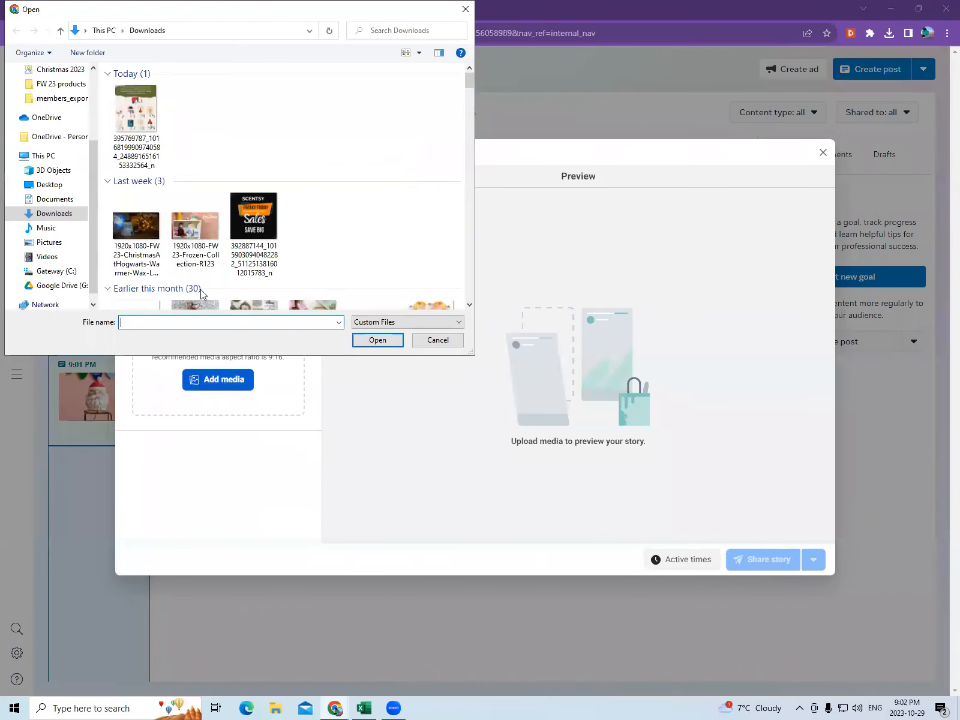
pyautogui.click(136, 113)
pyautogui.click(377, 340)
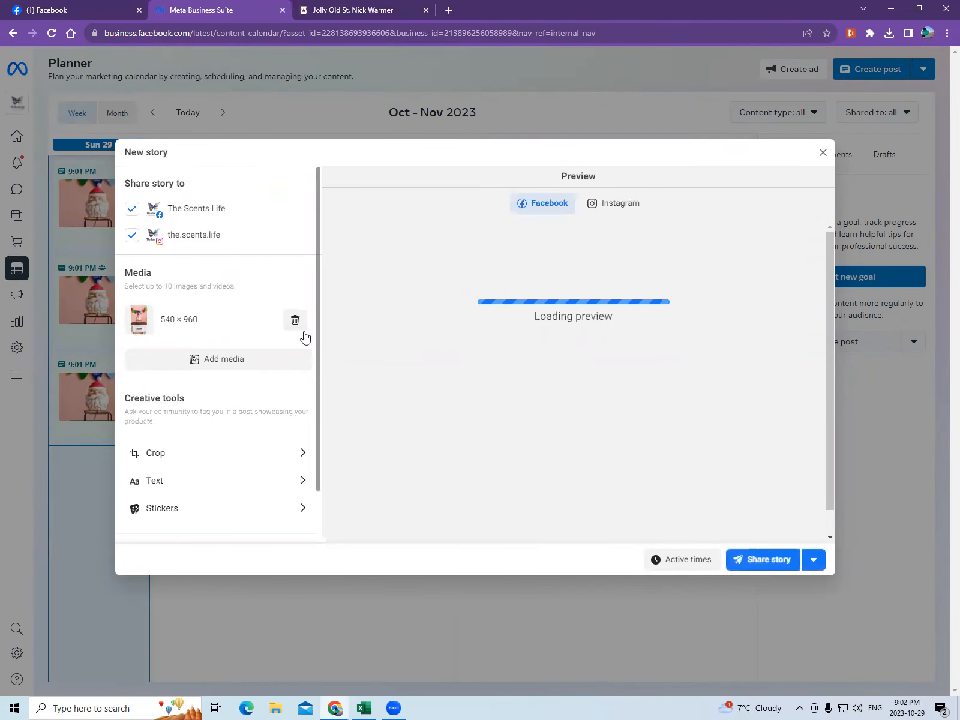
# Add the red text "JOLLY OLD ST. NICK" above the Santa warmer near the upper edge of the story image
pyautogui.click(217, 485)
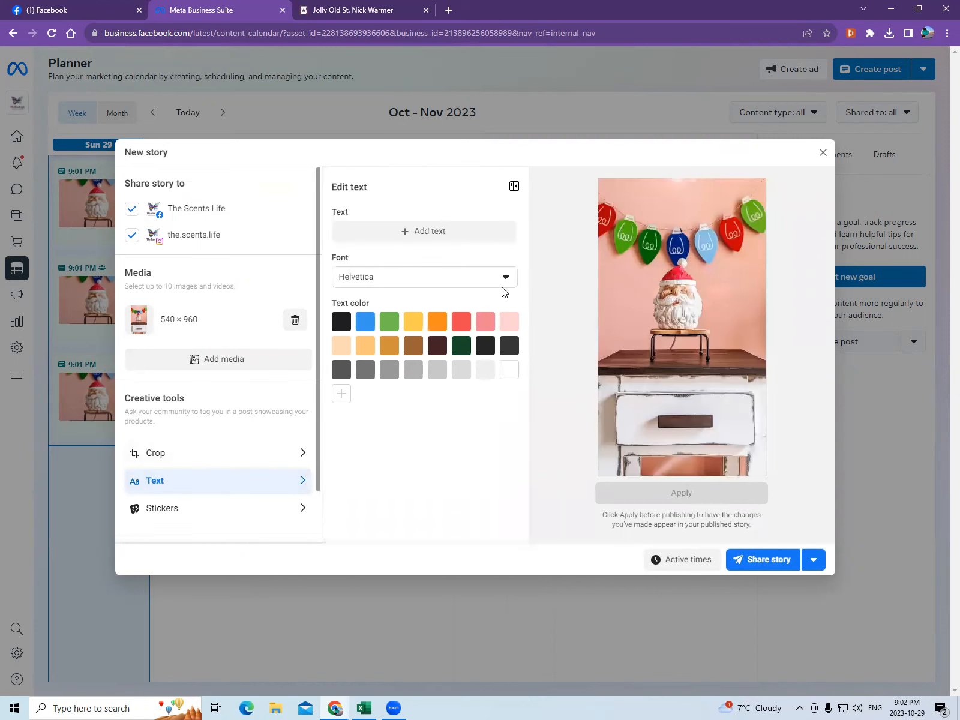
pyautogui.click(435, 231)
pyautogui.moveTo(627, 425); pyautogui.dragTo(688, 216)
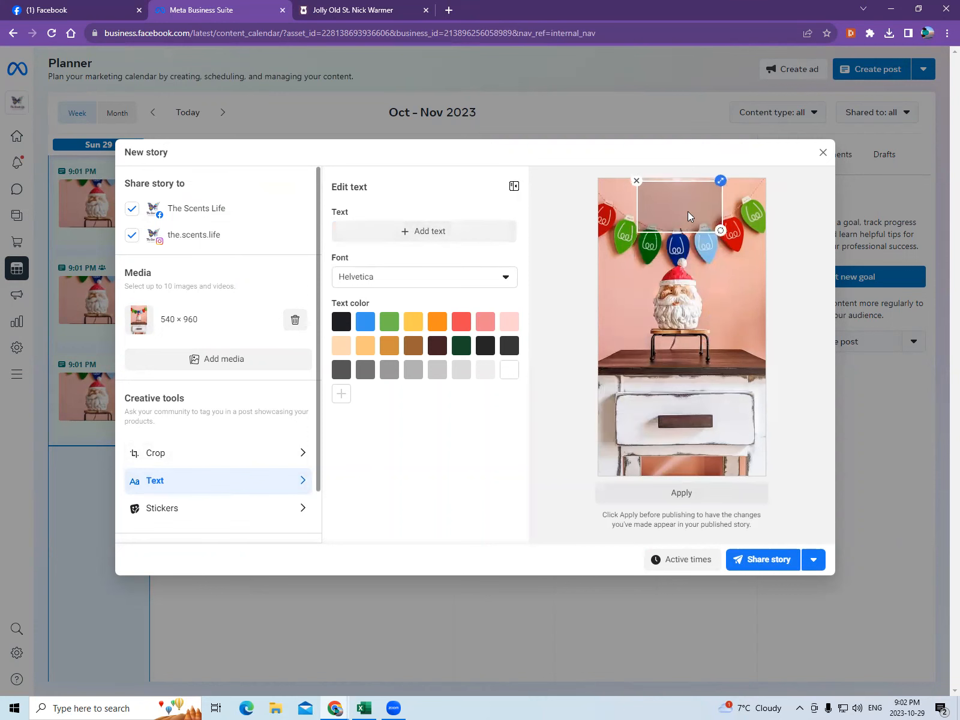
pyautogui.click(670, 205)
pyautogui.write('T. NICK')
pyautogui.click(341, 322)
pyautogui.click(461, 322)
# Set the story text's font to Roboto, and resize and reposition it with "JOLLY" on one line above "OLD ST. NICK"
pyautogui.click(444, 283)
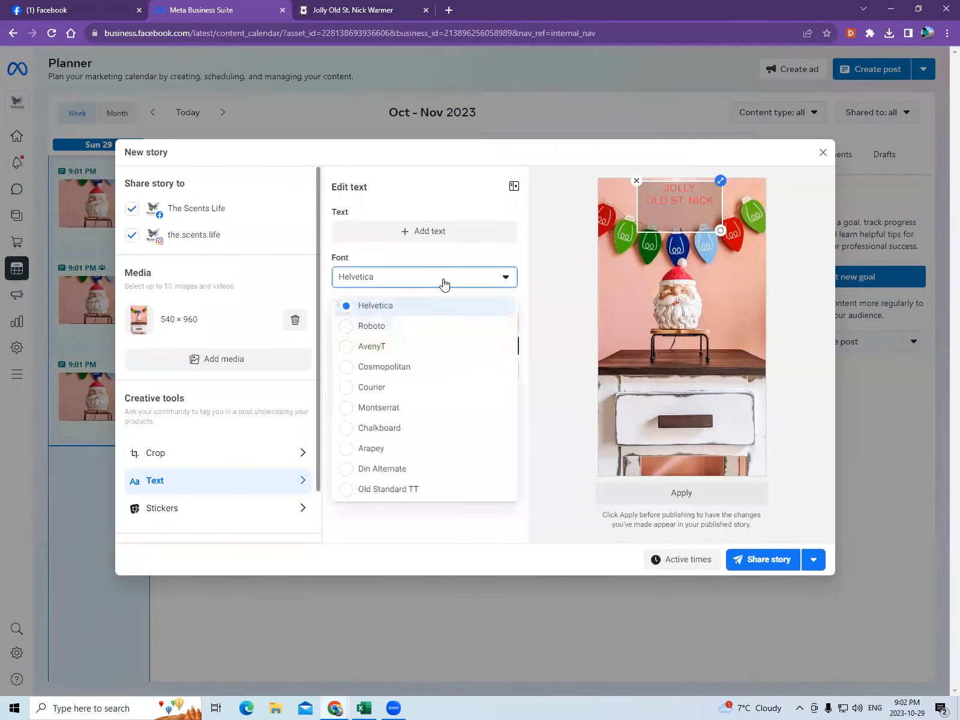
pyautogui.click(350, 326)
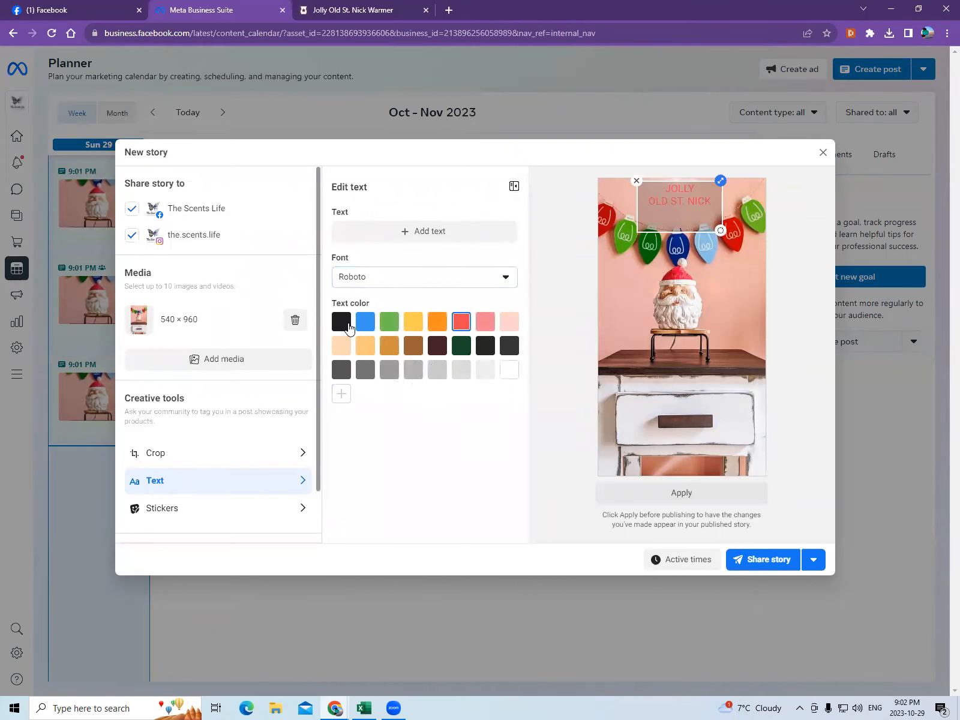
pyautogui.moveTo(695, 211); pyautogui.dragTo(694, 223)
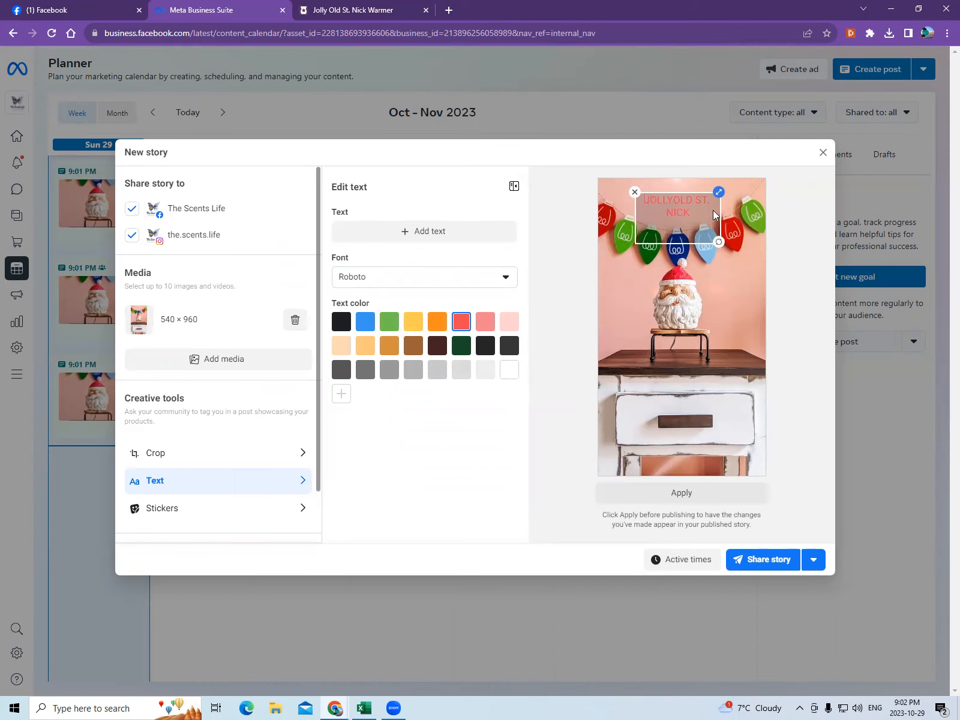
pyautogui.moveTo(718, 194); pyautogui.dragTo(679, 201)
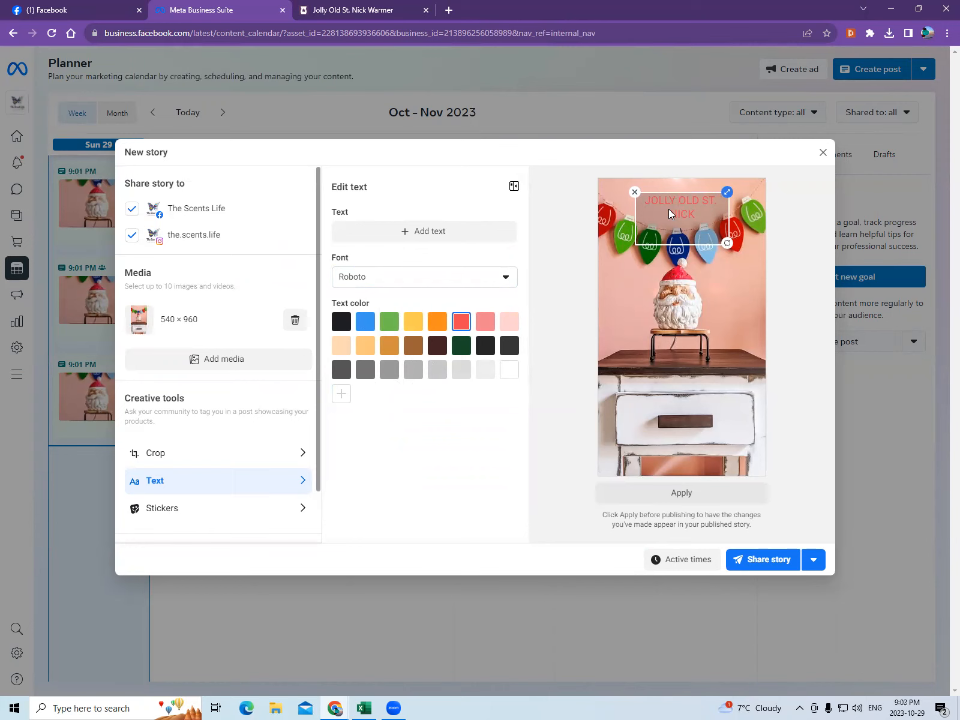
pyautogui.press('Return')
pyautogui.moveTo(698, 219); pyautogui.dragTo(691, 218)
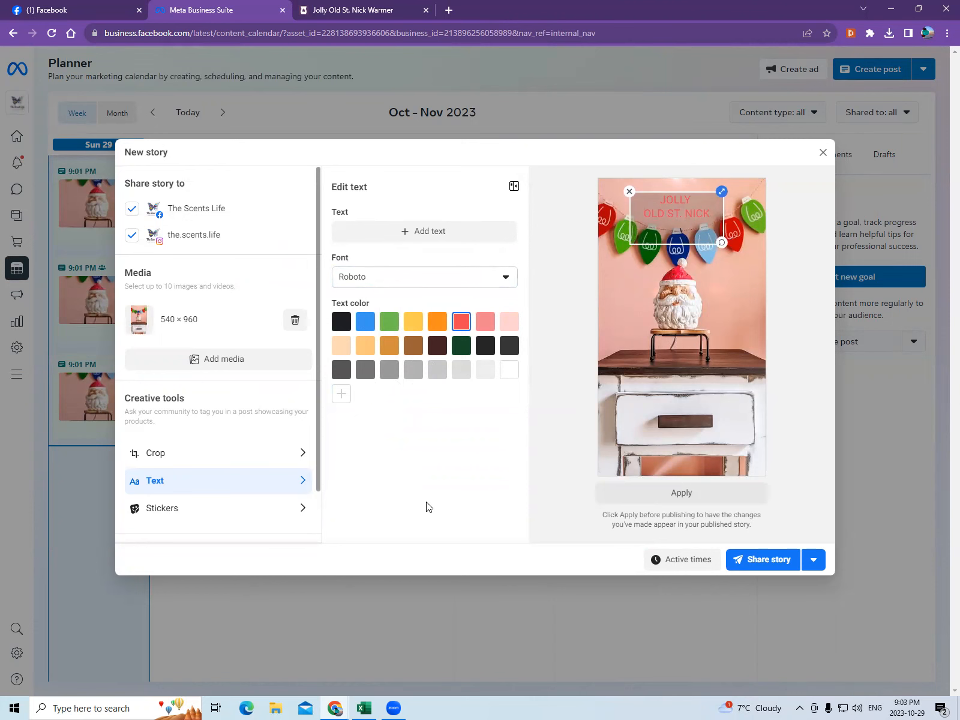
# Browse the story's creative tools and available stickers without adding any, and save the text changes to the story
pyautogui.click(227, 518)
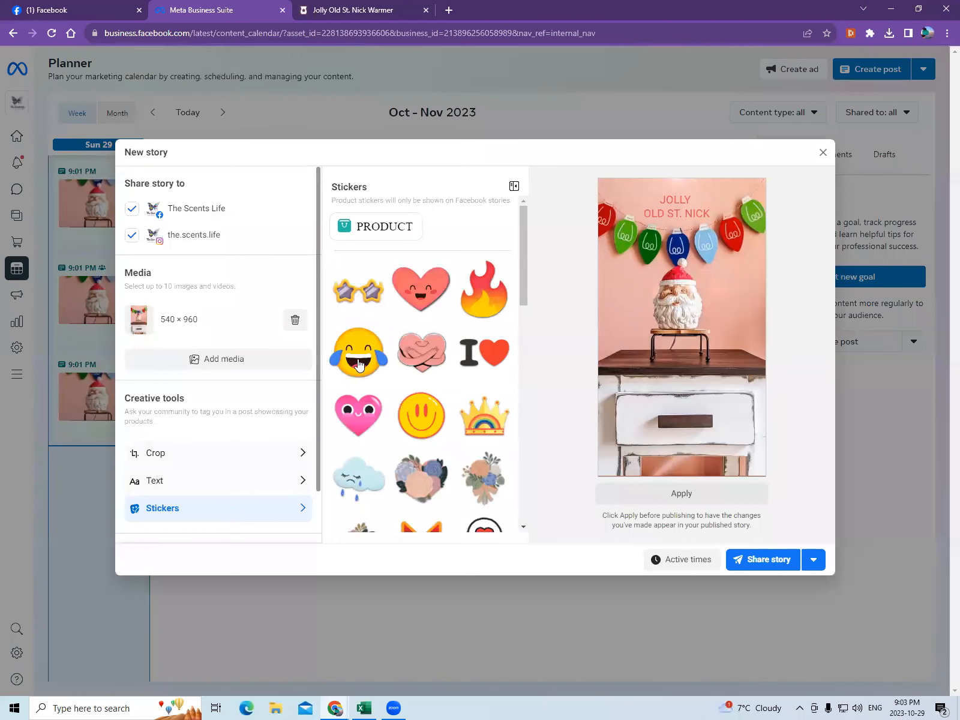
pyautogui.scroll(-4, 395, 315)
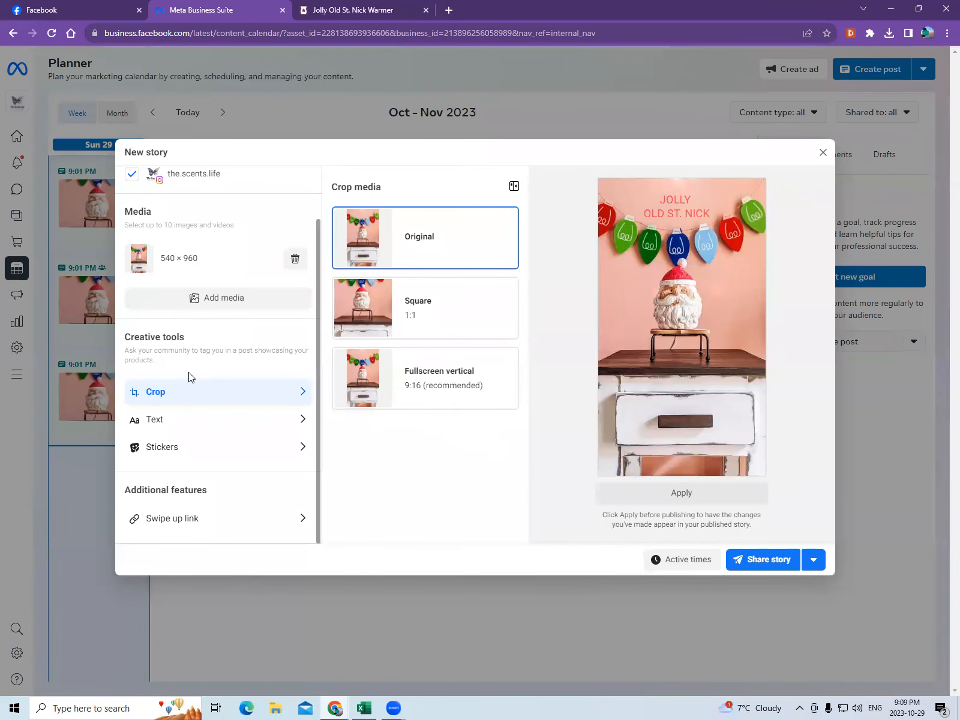
pyautogui.click(199, 421)
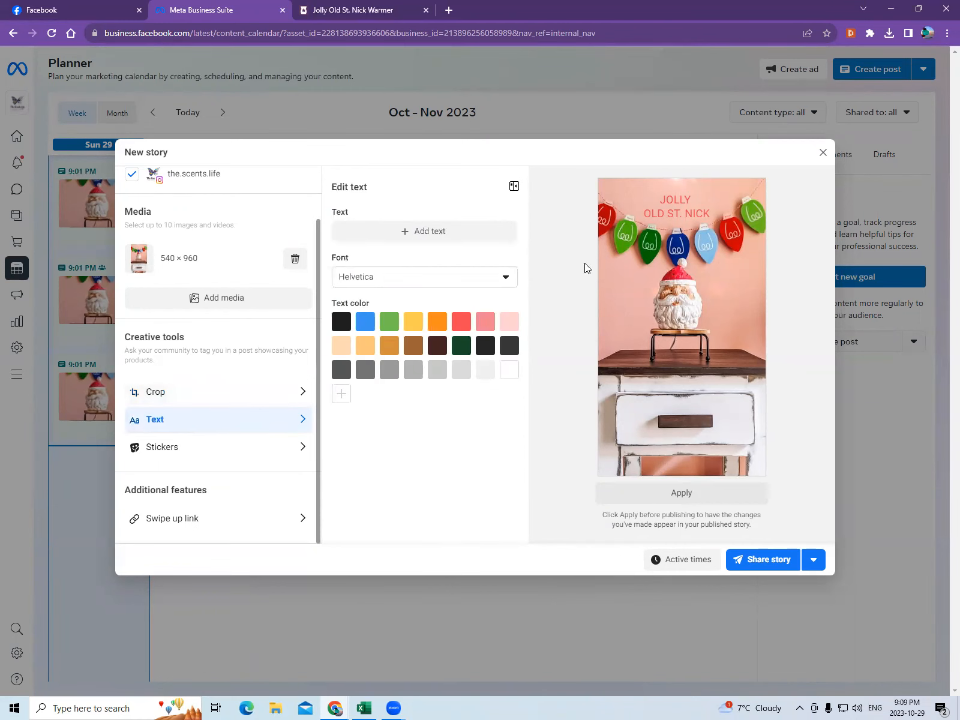
pyautogui.click(245, 449)
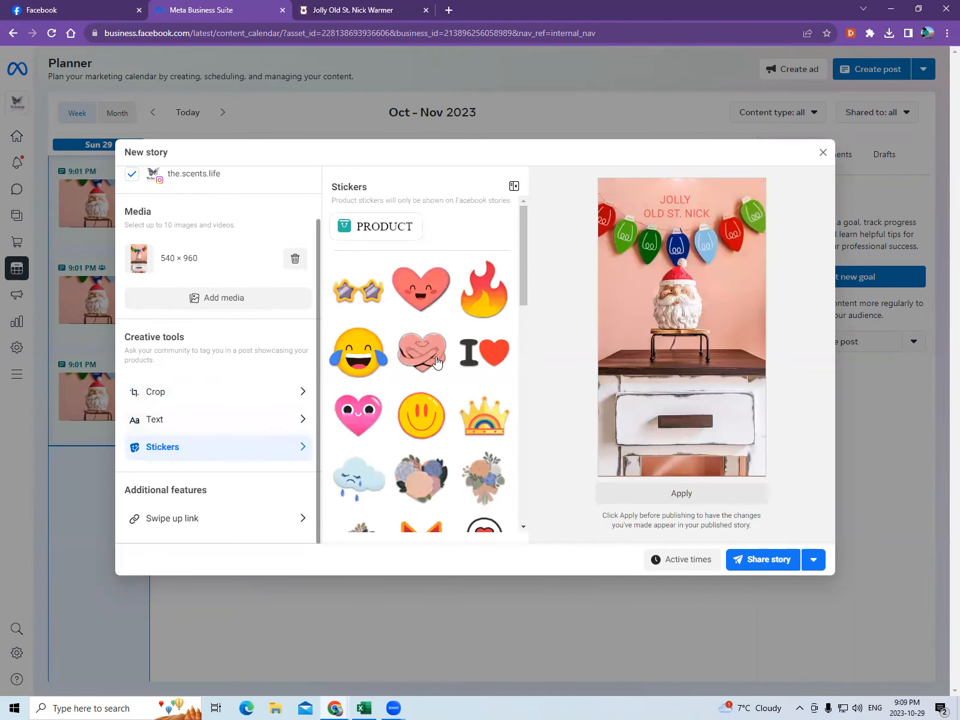
pyautogui.scroll(-2, 419, 259)
pyautogui.scroll(-12, 418, 259)
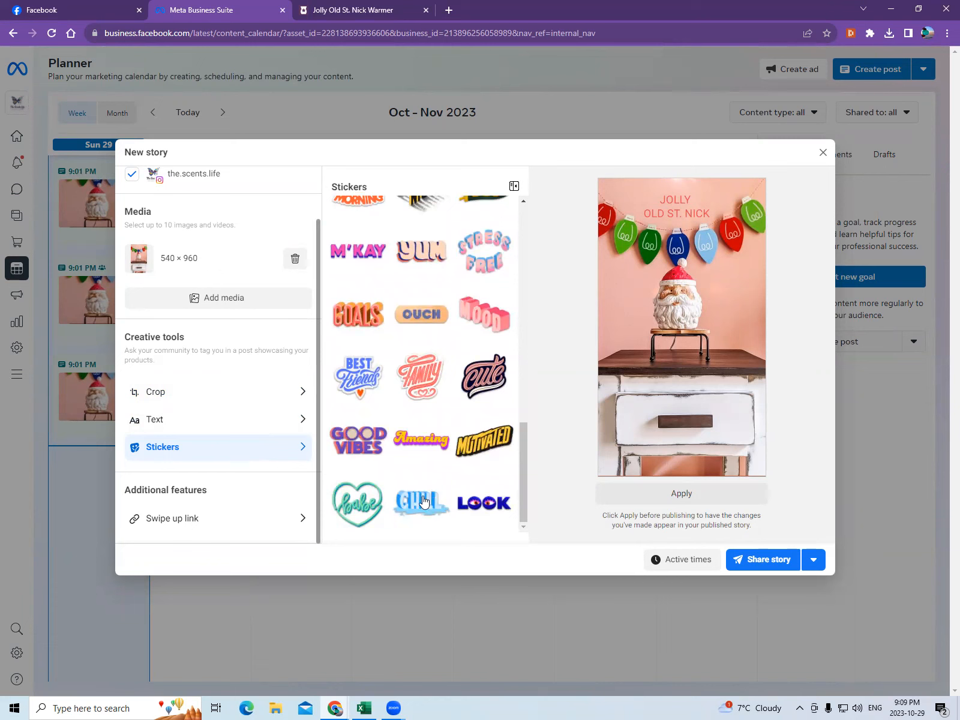
pyautogui.scroll(12, 431, 493)
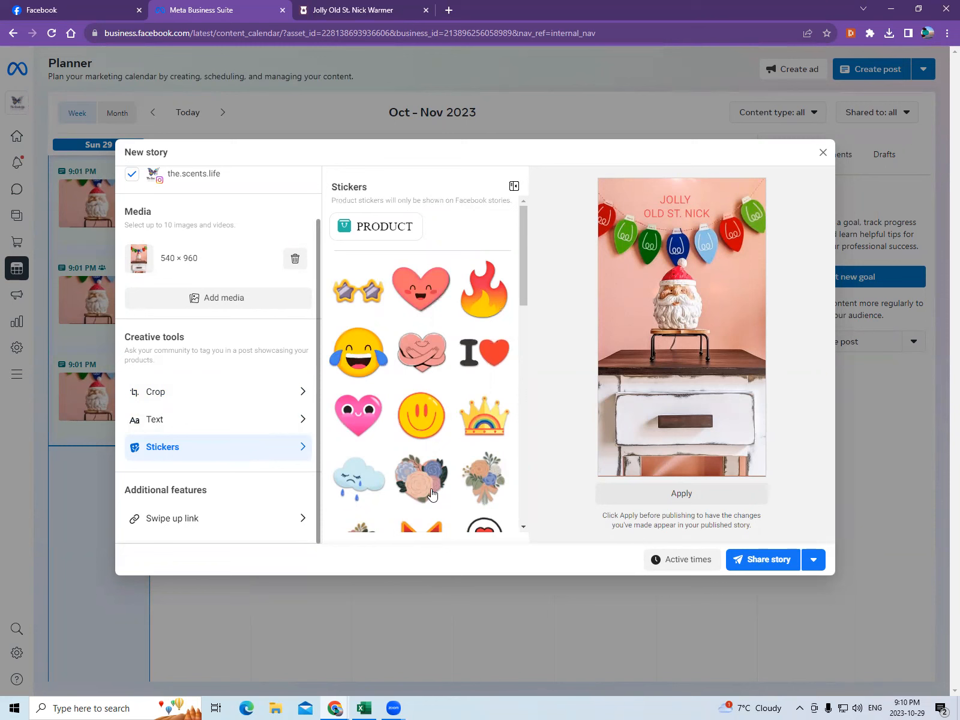
pyautogui.scroll(-2, 410, 535)
pyautogui.click(292, 449)
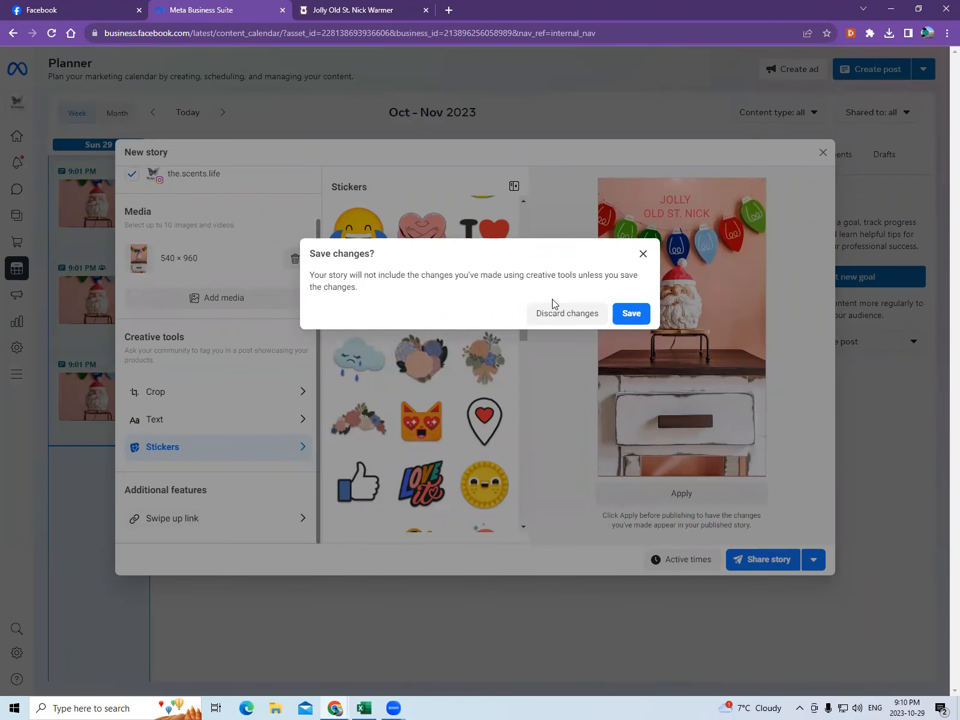
pyautogui.click(630, 318)
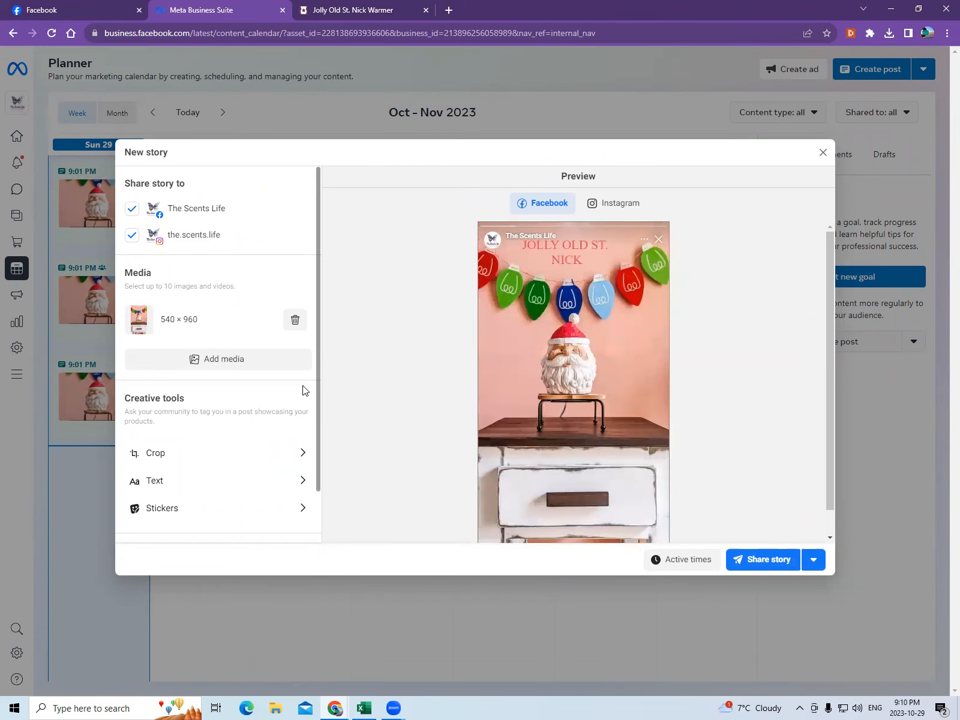
# Give the story a swipe-up web link using the address copied from the Jolly Old St. Nick Warmer product page
pyautogui.scroll(-1, 285, 425)
pyautogui.click(252, 532)
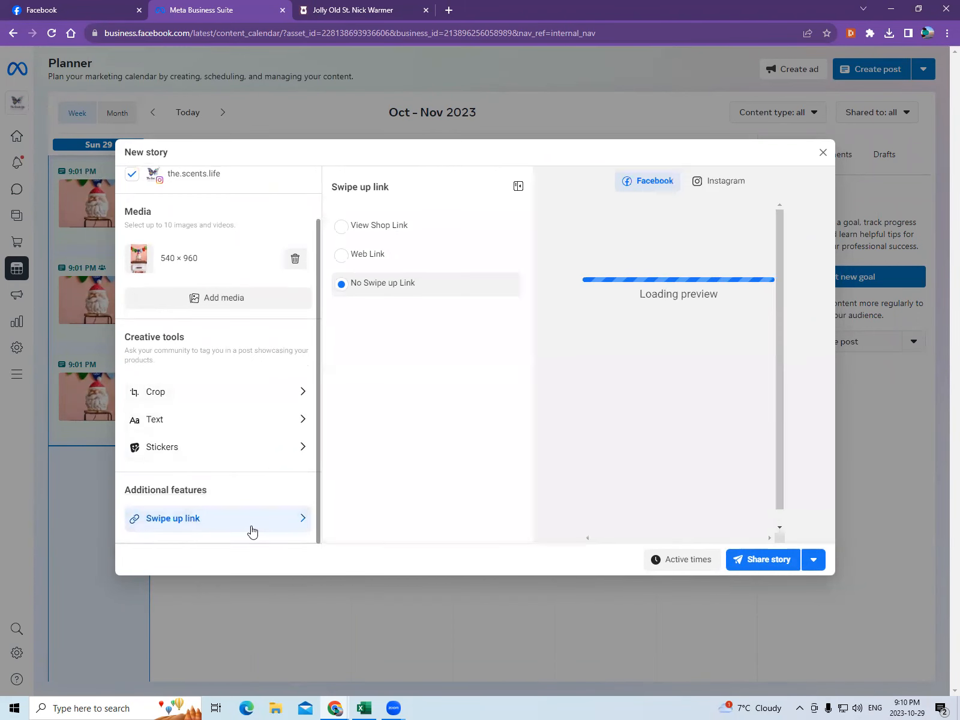
pyautogui.click(350, 259)
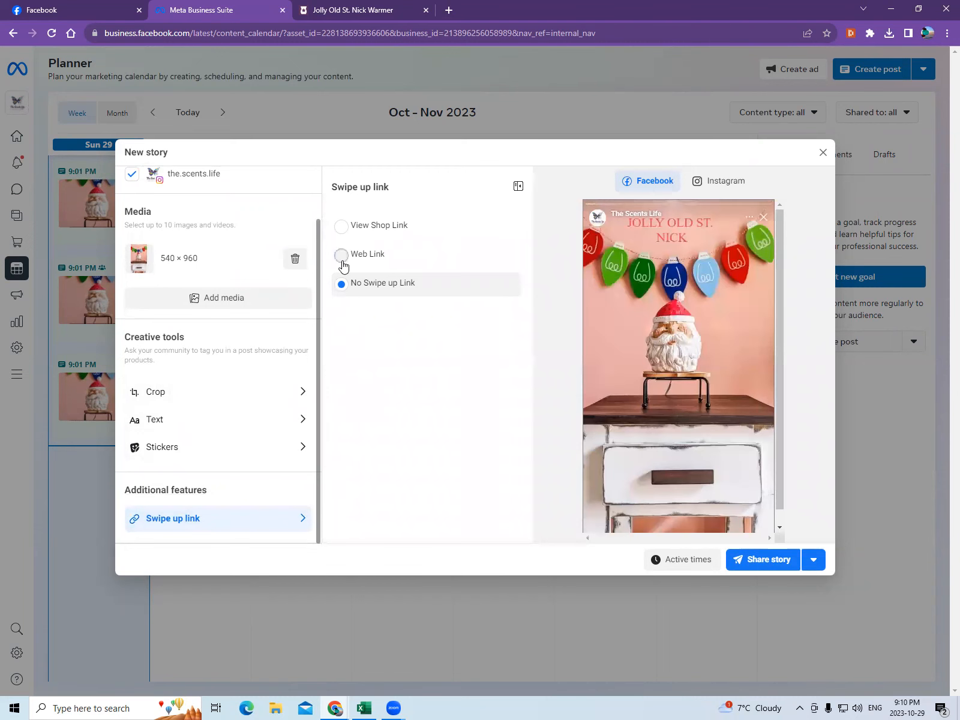
pyautogui.click(398, 280)
pyautogui.click(343, 9)
pyautogui.click(360, 33)
pyautogui.click(360, 33)
pyautogui.moveTo(360, 33); pyautogui.dragTo(48, 37)
pyautogui.hotkey('ctrl', 'c')
pyautogui.click(190, 6)
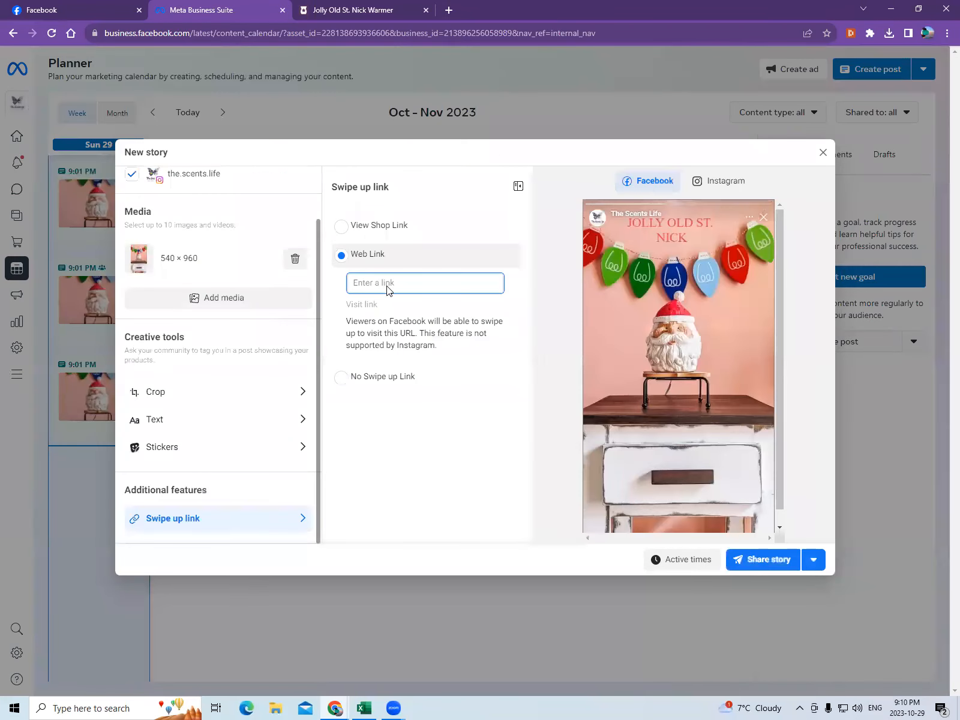
pyautogui.hotkey('ctrl', 'v')
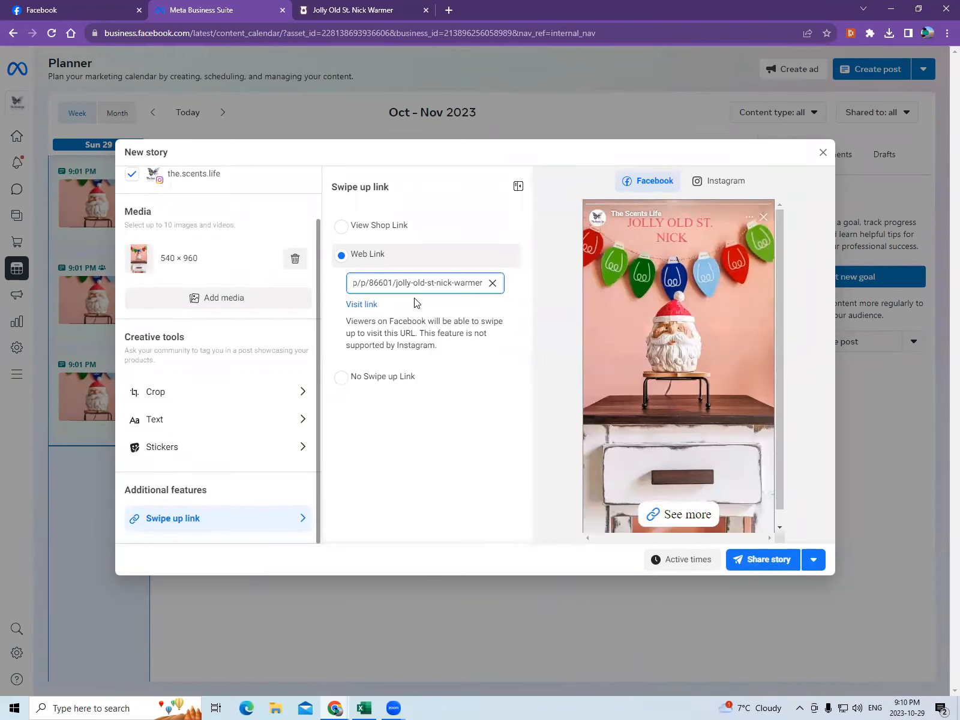
pyautogui.click(436, 460)
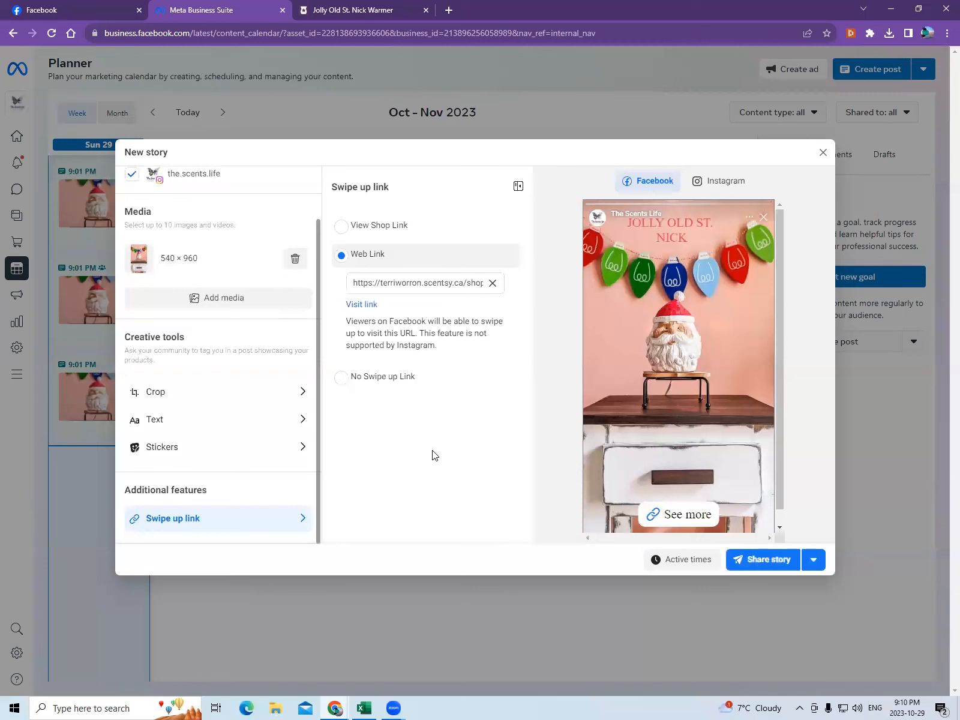
# Compare the story's Instagram and Facebook previews, examine the available stickers without adding any, and return to the full preview
pyautogui.click(729, 183)
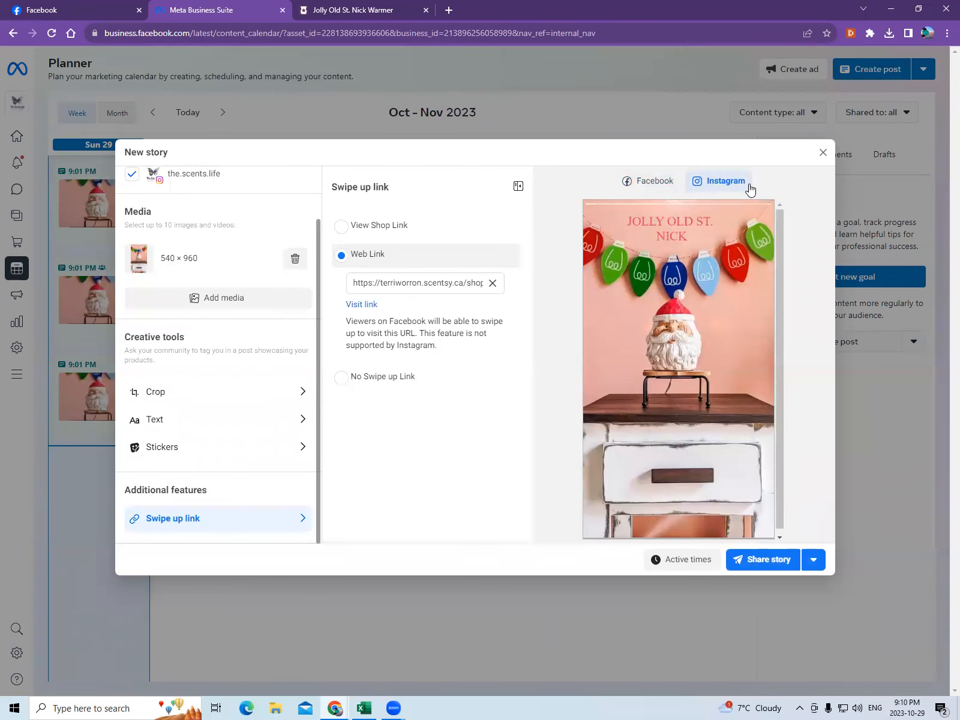
pyautogui.click(661, 187)
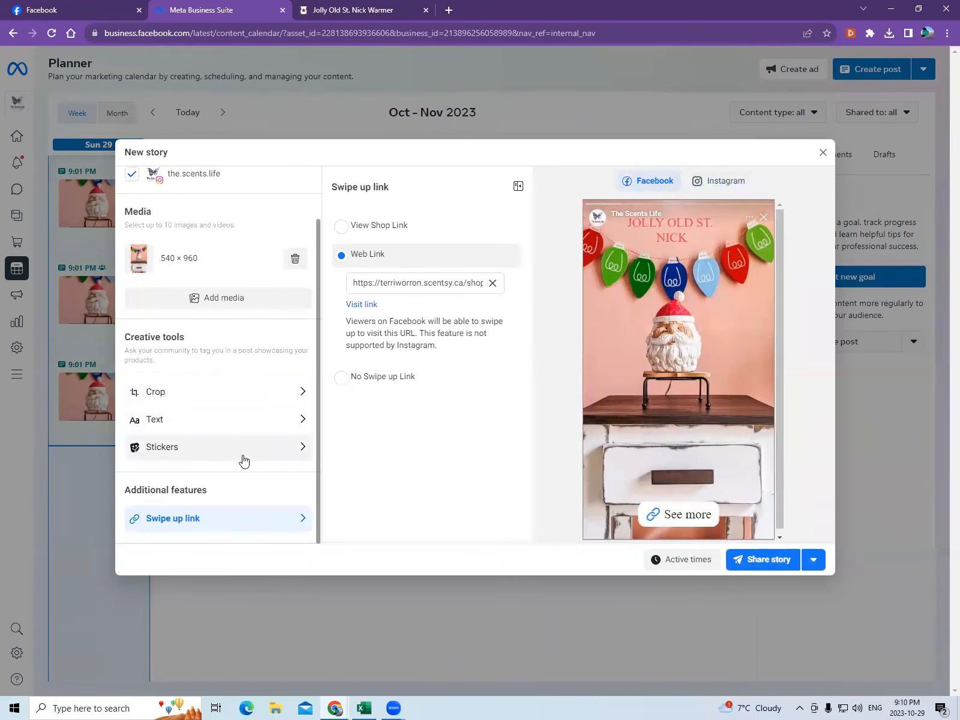
pyautogui.scroll(2, 246, 394)
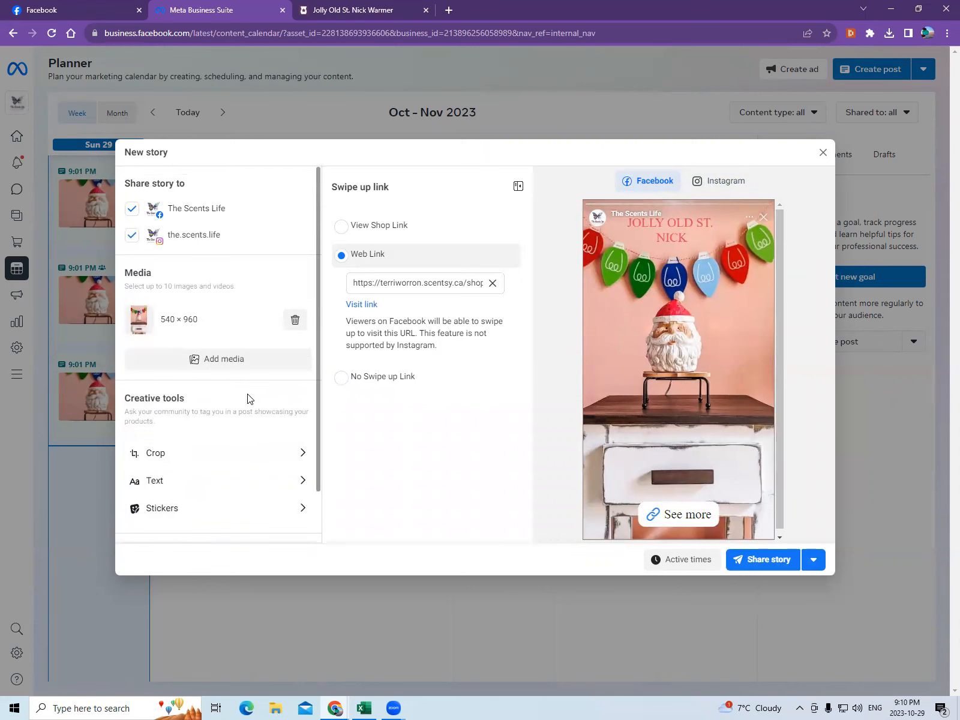
pyautogui.scroll(-2, 243, 420)
pyautogui.click(236, 446)
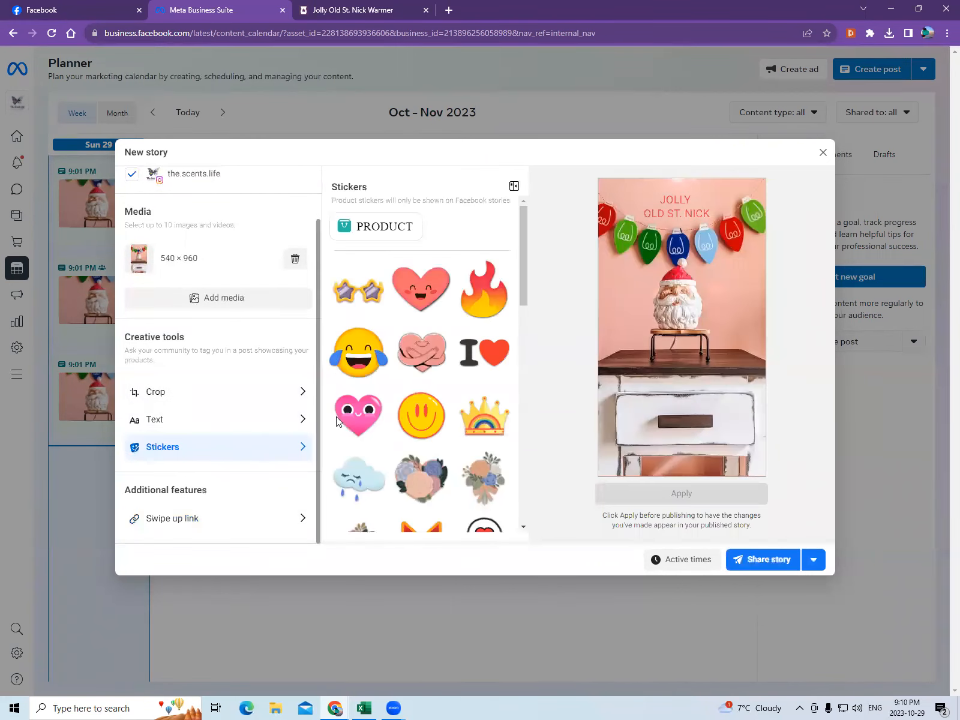
pyautogui.scroll(-10, 399, 382)
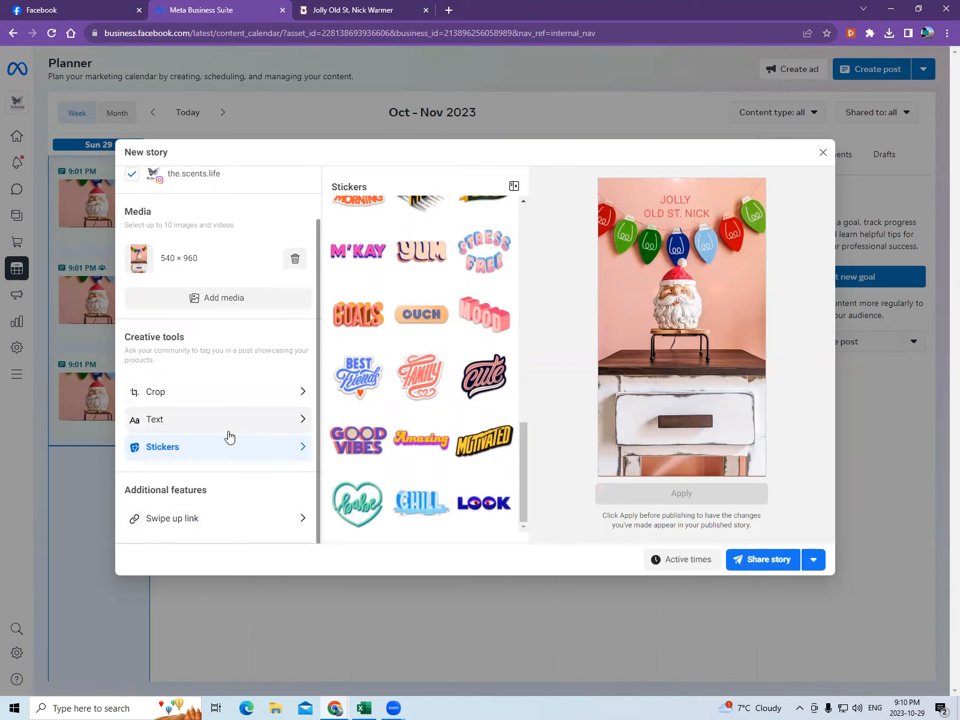
pyautogui.scroll(15, 381, 438)
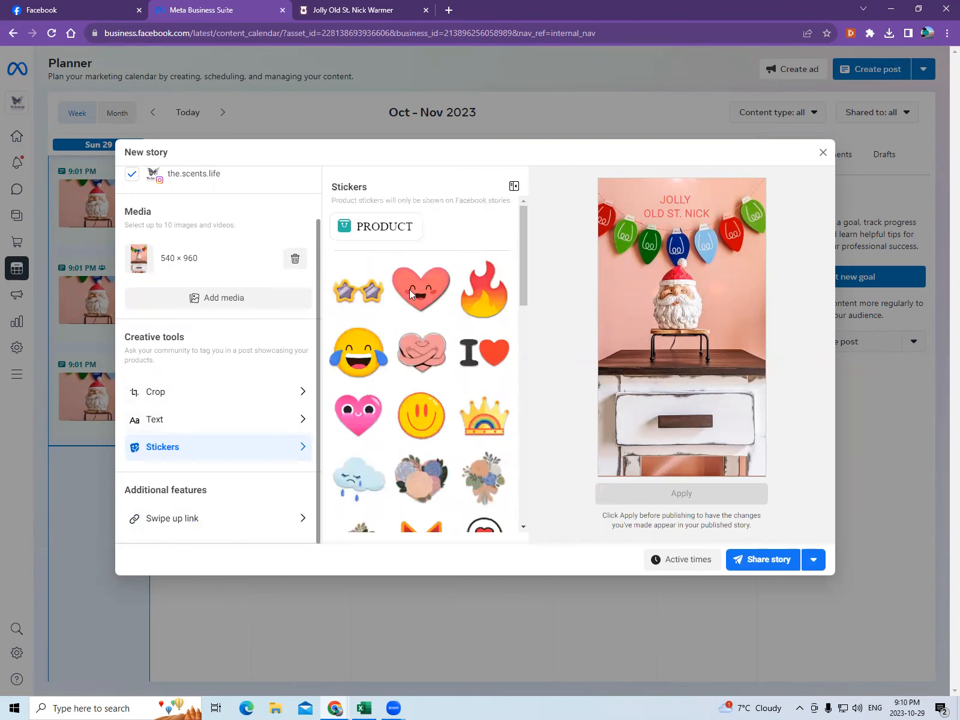
pyautogui.click(515, 187)
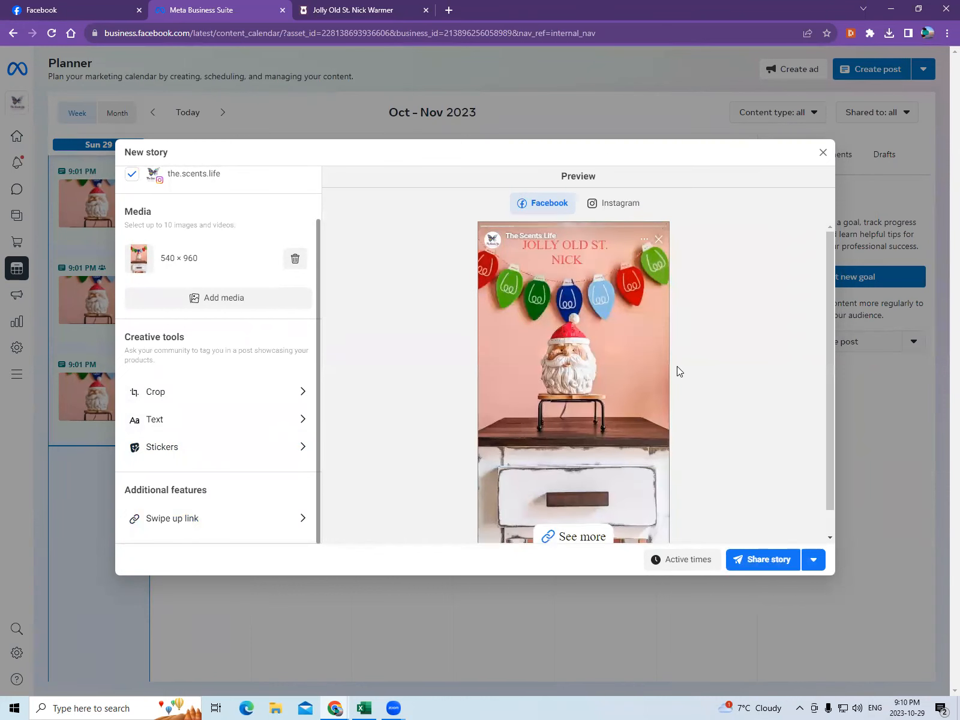
# Review the lower part of the Facebook story preview with its link and share the story immediately
pyautogui.scroll(-2, 677, 367)
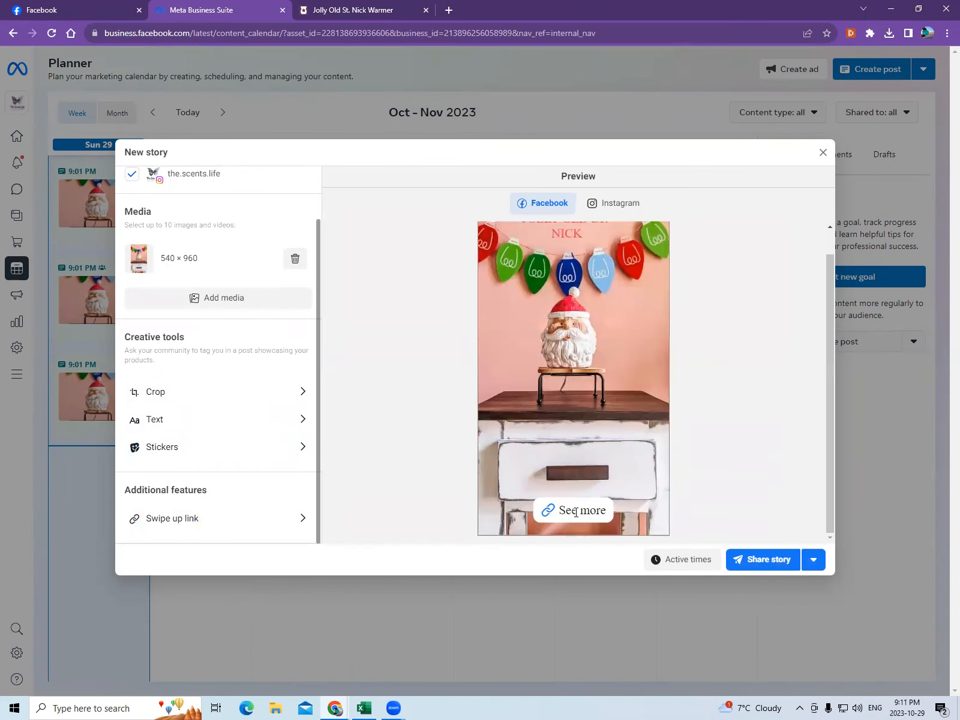
pyautogui.click(775, 564)
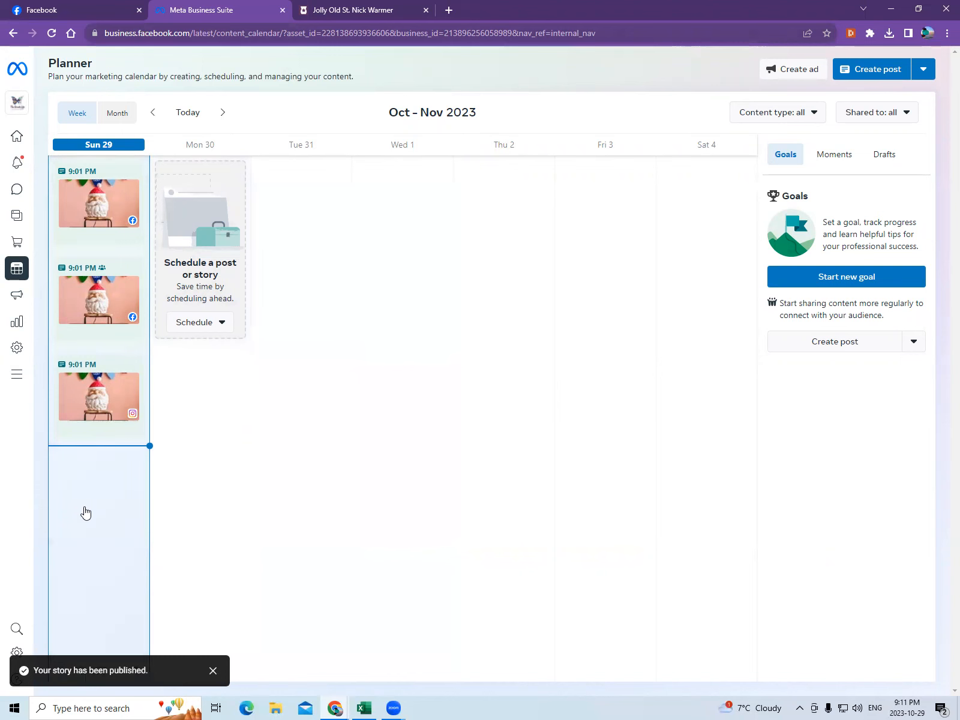
# Close the open photo and chat in the Facebook group, browse the product posts in the announcement's comments, and check the Planner calendar
pyautogui.click(60, 8)
pyautogui.press('Escape')
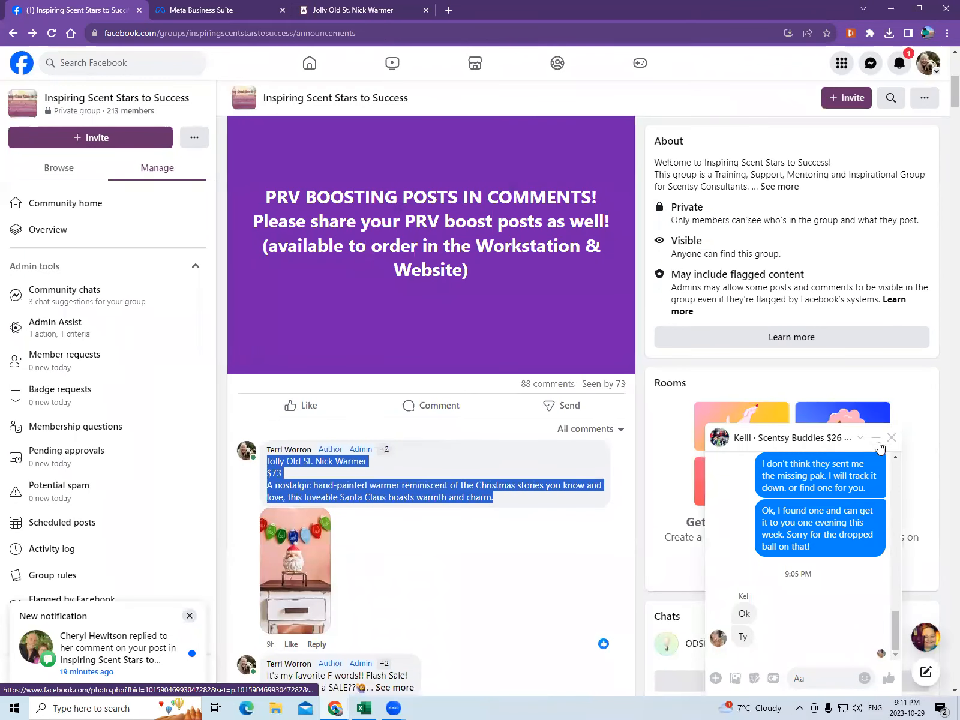
pyautogui.click(891, 439)
pyautogui.scroll(-6, 582, 499)
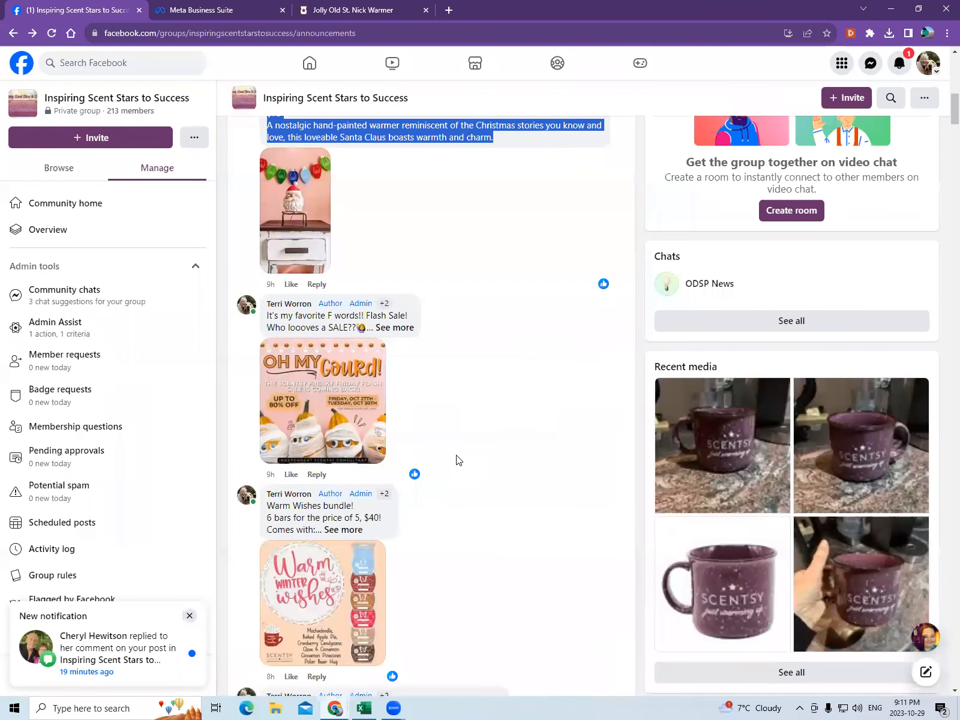
pyautogui.click(243, 9)
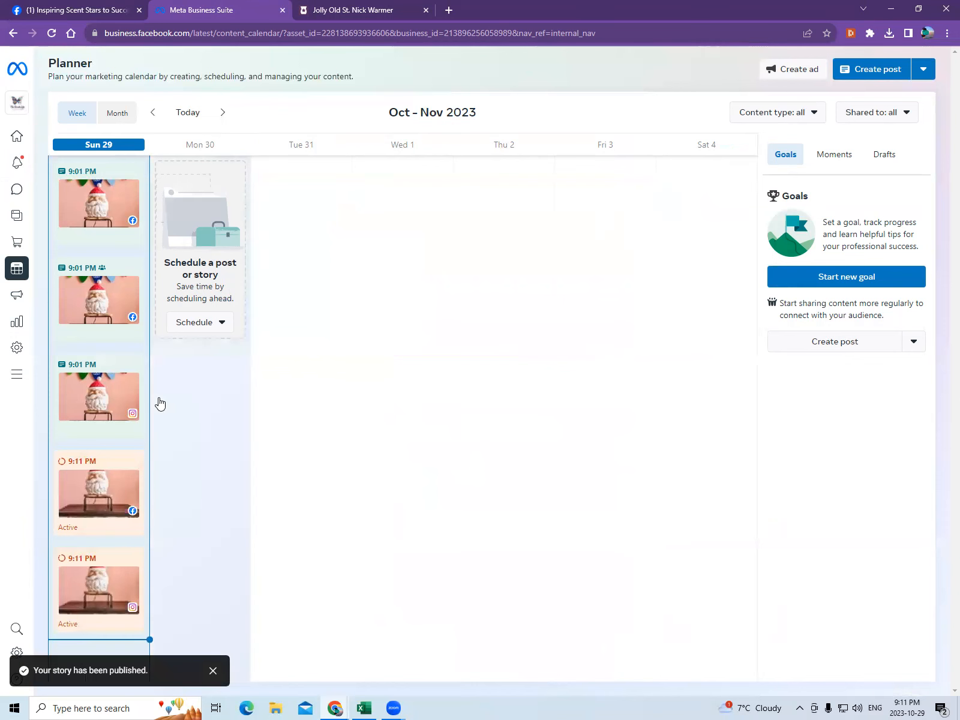
pyautogui.click(30, 5)
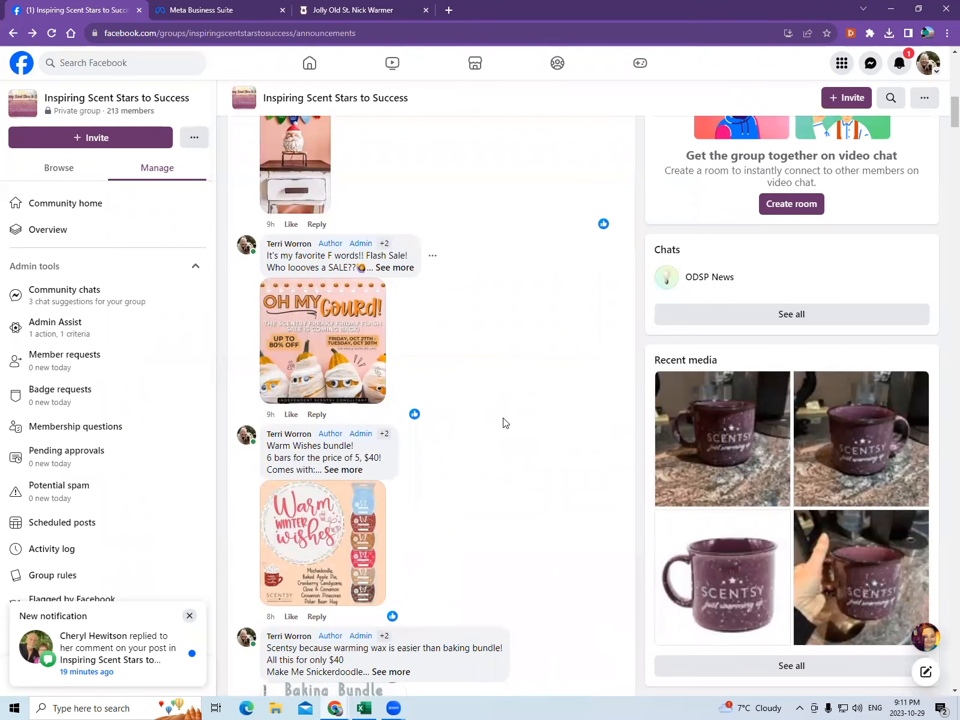
pyautogui.scroll(-3, 506, 425)
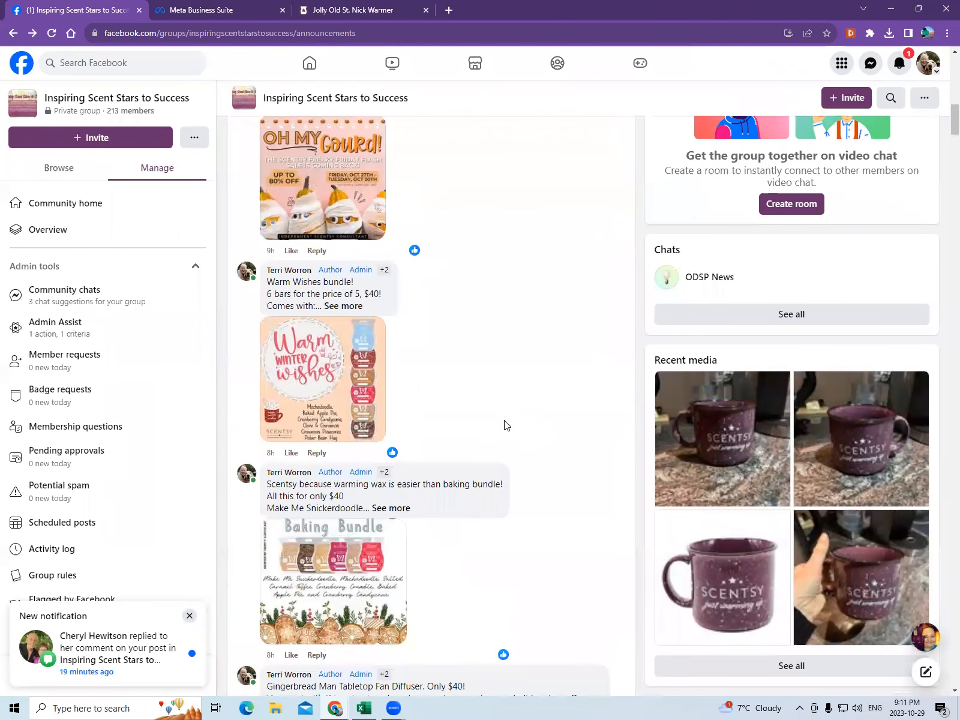
# Examine the Jolly Old St. Nick Warmer product page, including its details, related products and each product photo
pyautogui.click(327, 9)
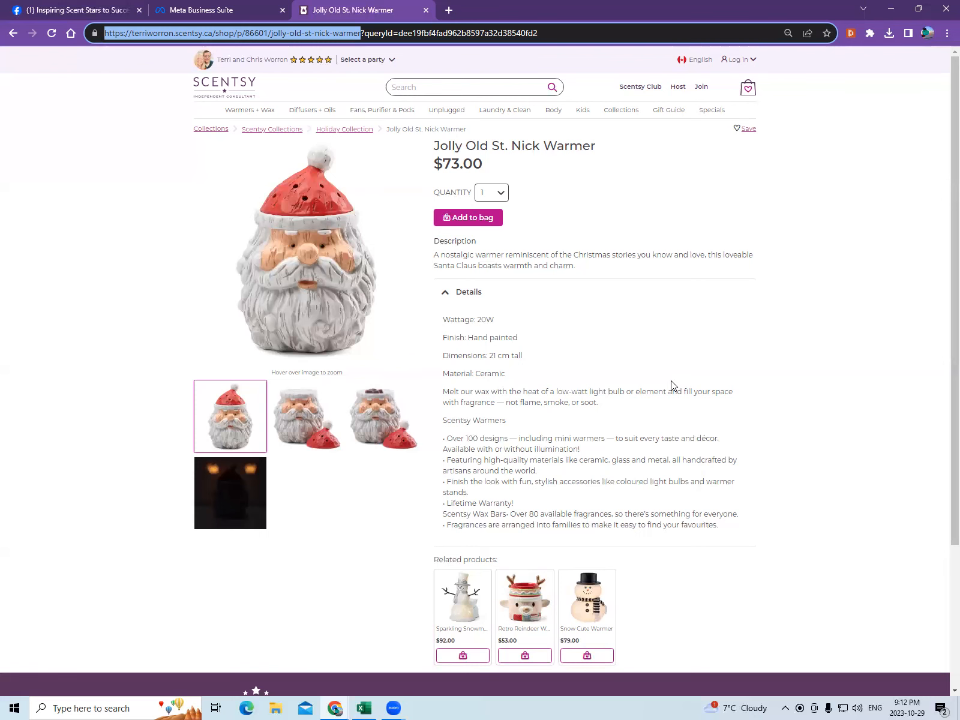
pyautogui.scroll(-3, 671, 381)
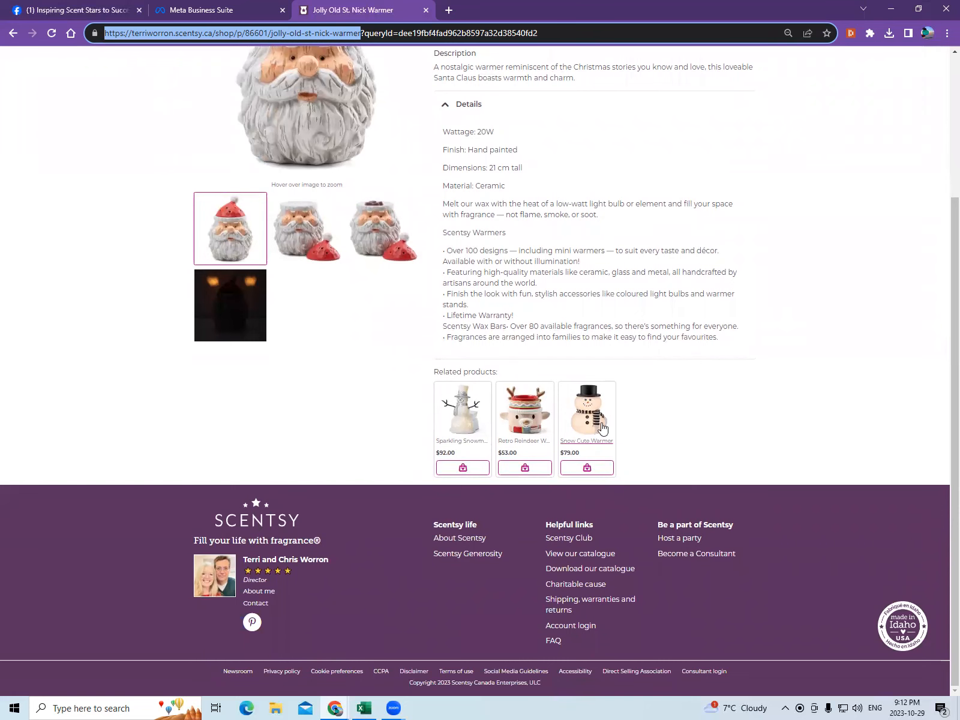
pyautogui.scroll(3, 702, 415)
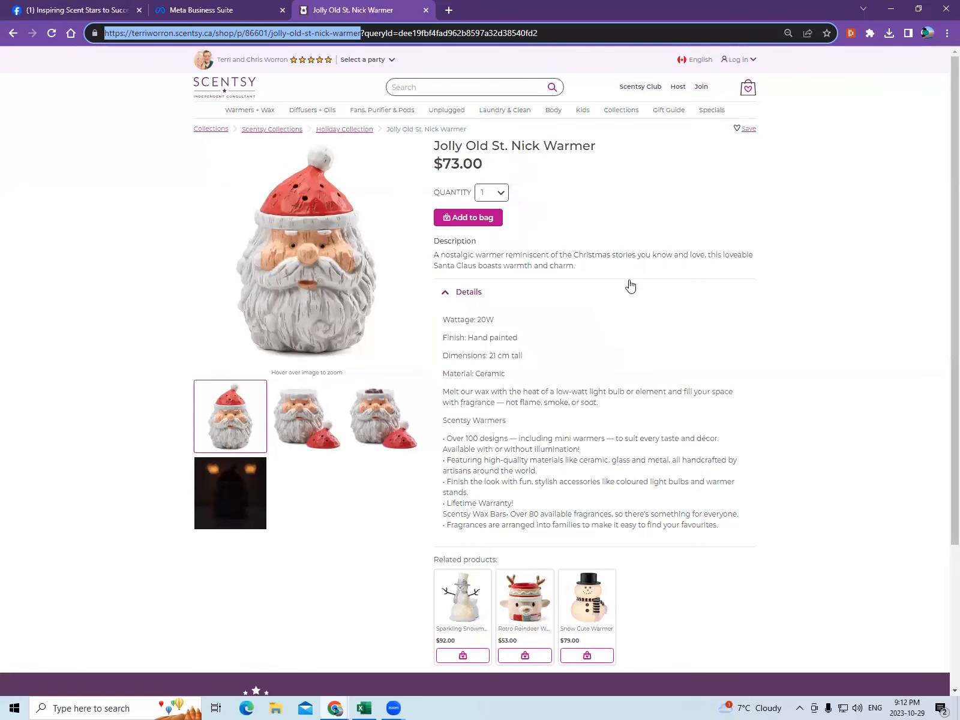
pyautogui.moveTo(234, 286)
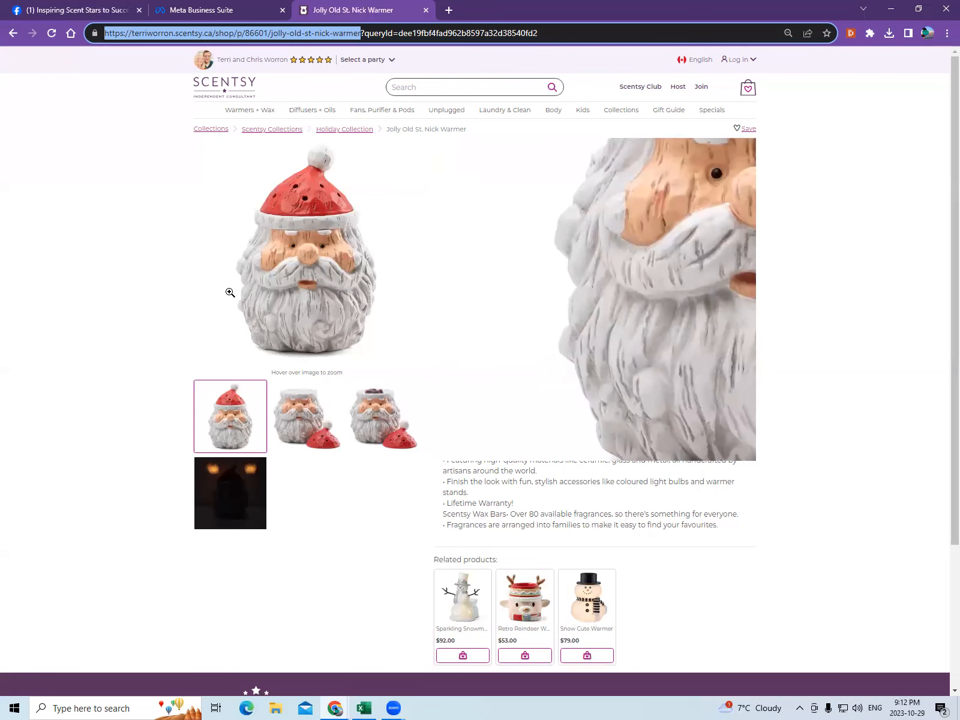
pyautogui.click(297, 429)
pyautogui.click(370, 429)
pyautogui.click(247, 484)
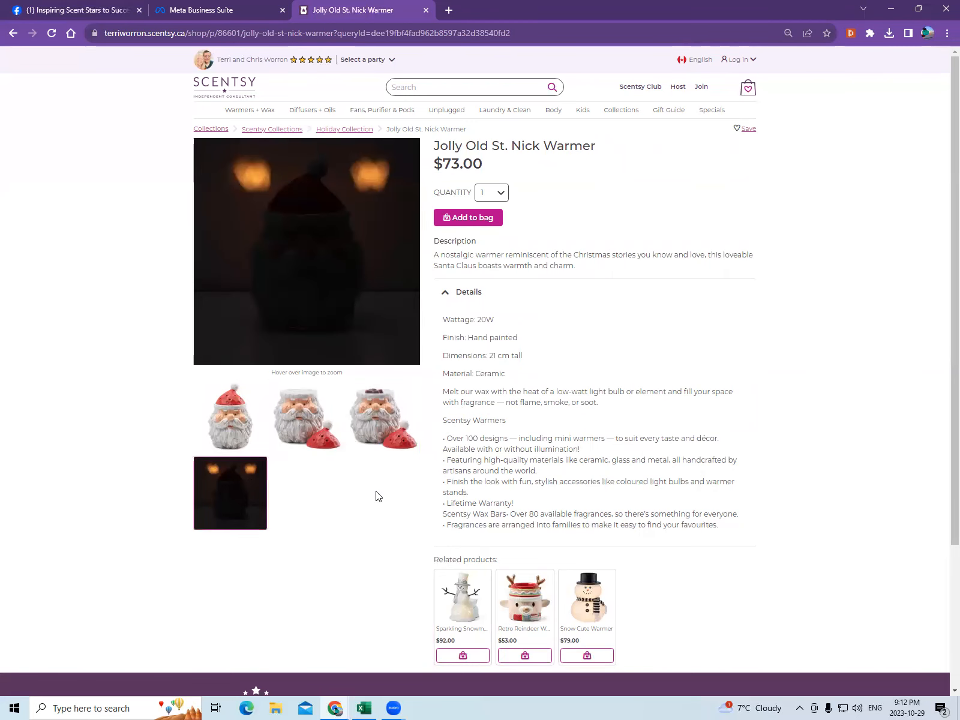
pyautogui.click(226, 427)
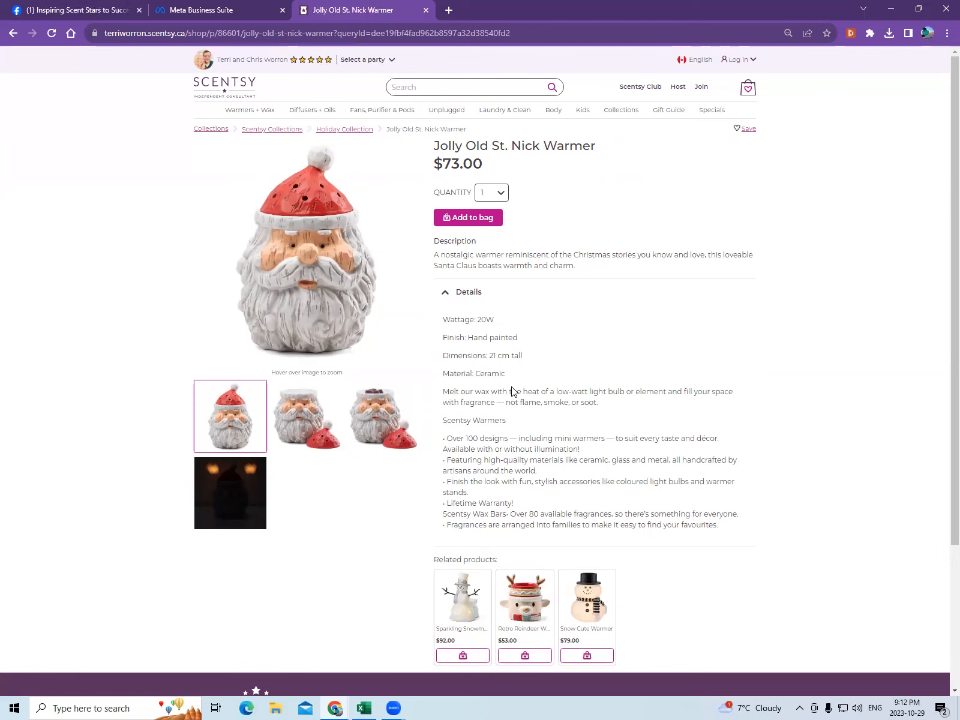
# Return to the Meta Business Suite Planner and view the summary of the active Instagram story on Sunday 29
pyautogui.click(68, 7)
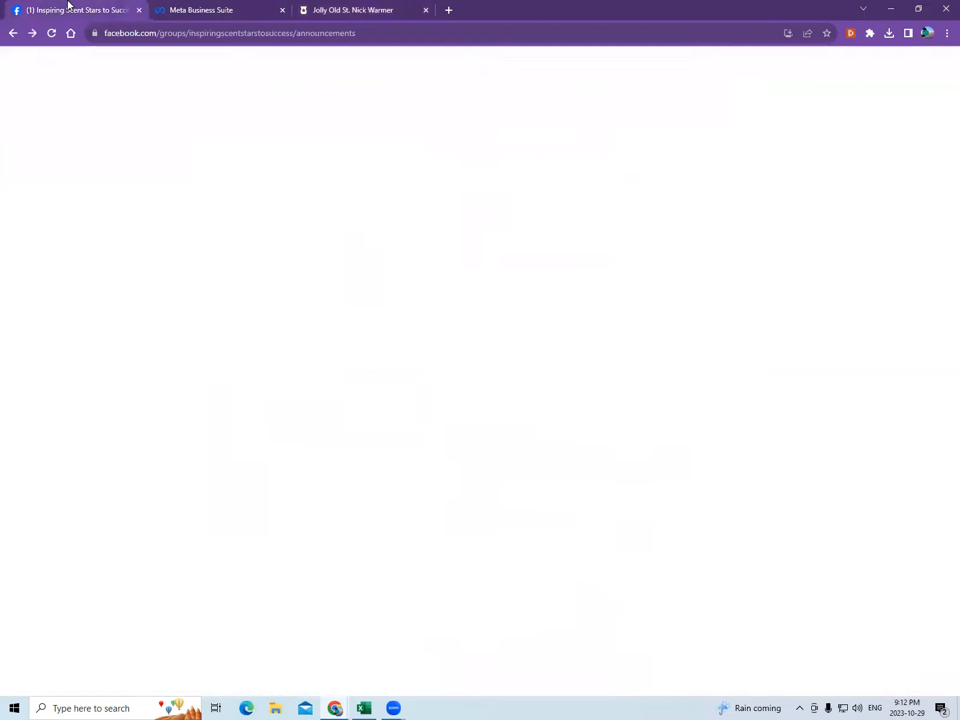
pyautogui.click(226, 7)
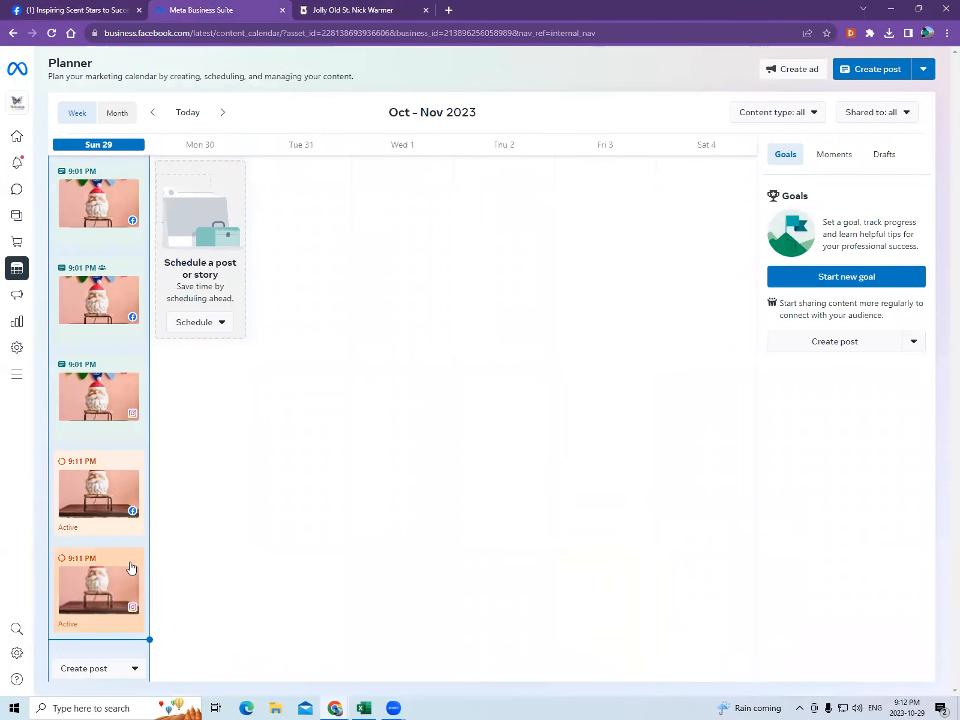
pyautogui.moveTo(131, 568)
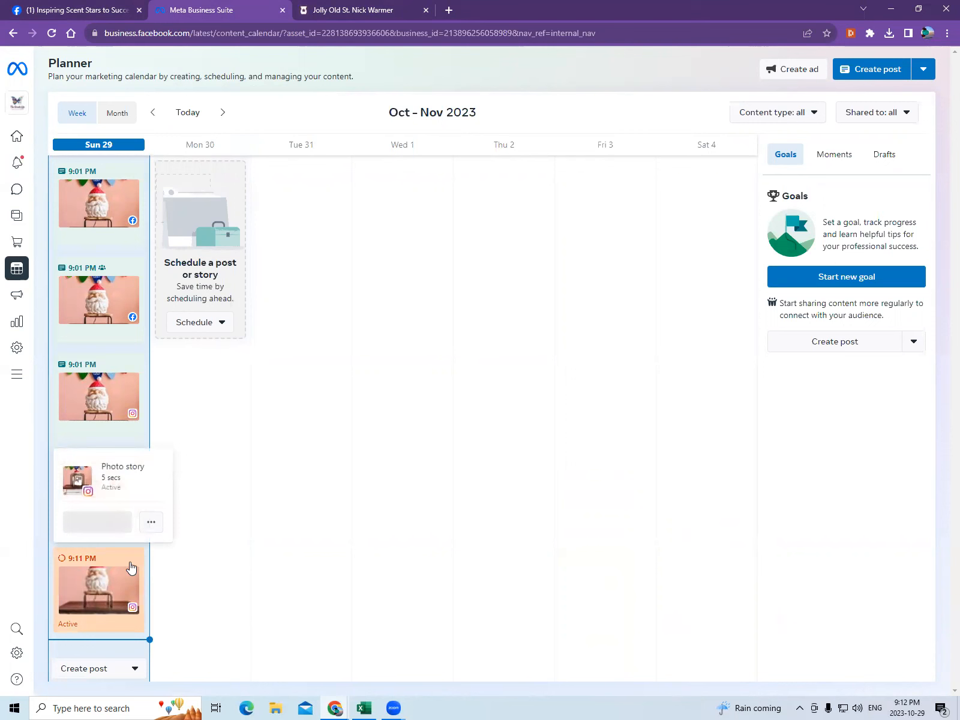